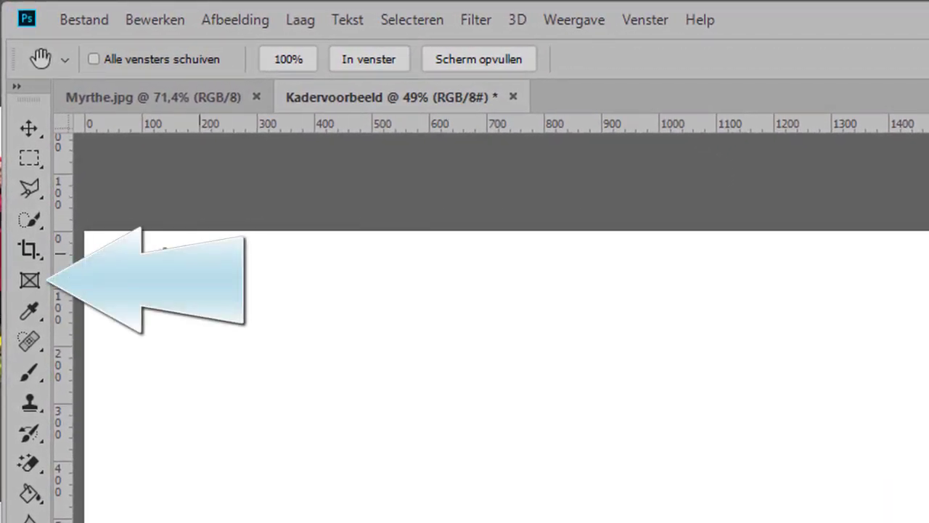
# Step: Set the Frame tool to draw rectangular frames
pyautogui.click(29, 282)
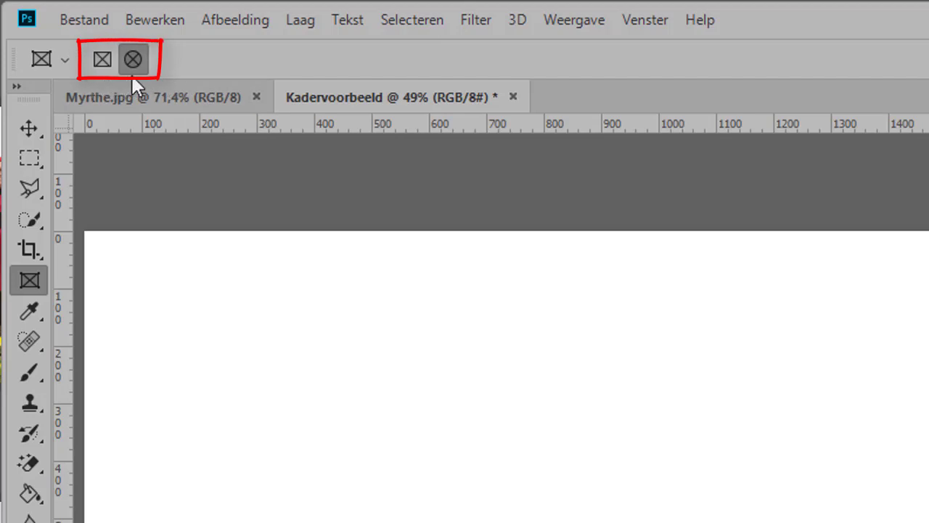
pyautogui.click(100, 58)
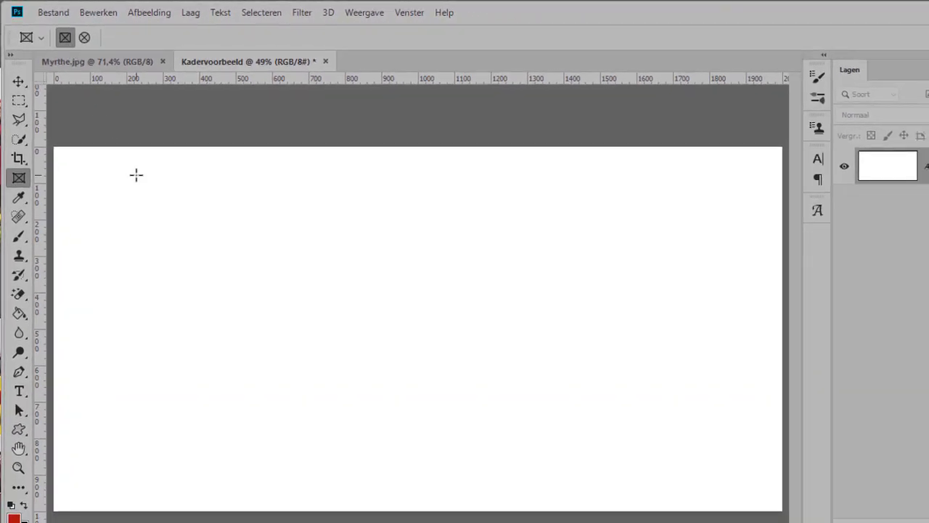
# Step: Draw a square empty frame, Kader 1, near the top-left of the canvas
pyautogui.moveTo(106, 196)
pyautogui.mouseDown()
pyautogui.moveTo(189, 293)
pyautogui.moveTo(245, 312)
pyautogui.mouseUp()
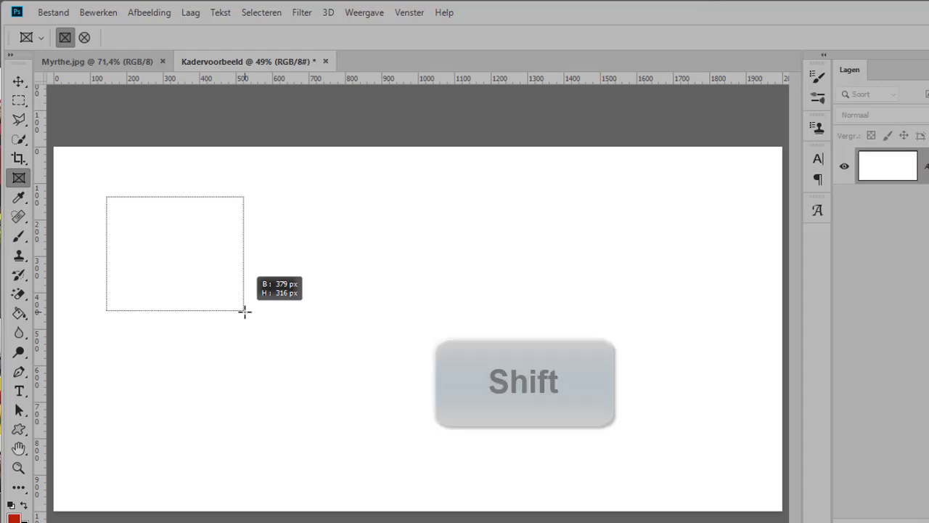
pyautogui.press('shift')
pyautogui.moveTo(244, 312)
pyautogui.mouseDown()
pyautogui.moveTo(221, 295)
pyautogui.moveTo(252, 332)
pyautogui.mouseUp()
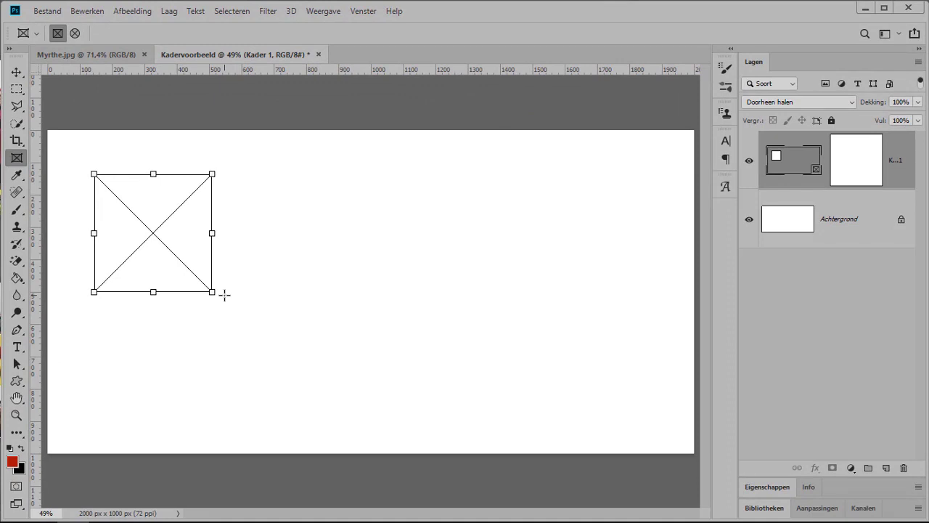
# Step: Show the square frame's properties, check the Inzetafbeelding choices, and scroll to the Bibliotheken images
pyautogui.click(771, 490)
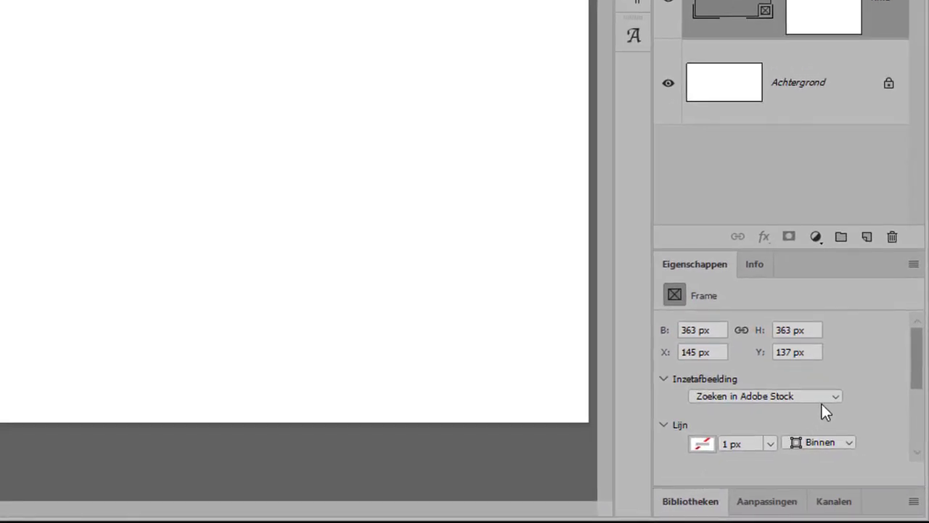
pyautogui.click(823, 397)
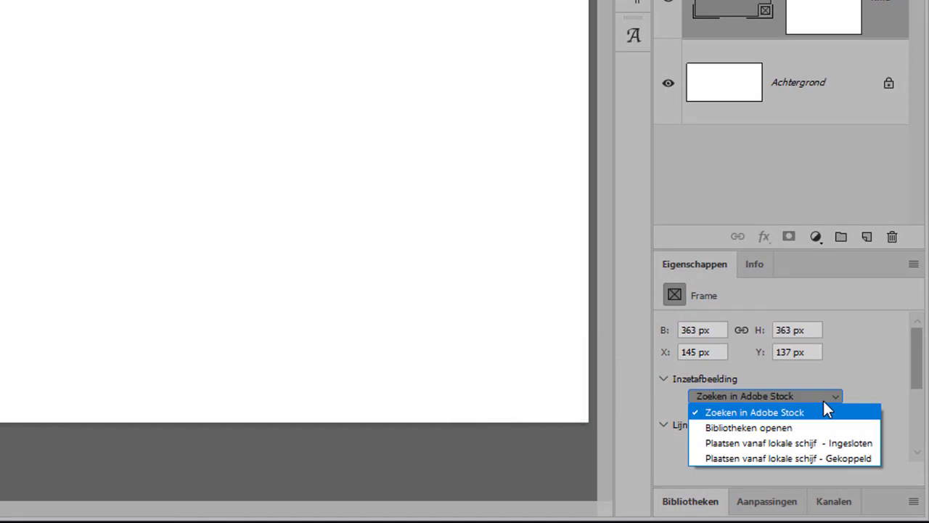
pyautogui.click(823, 401)
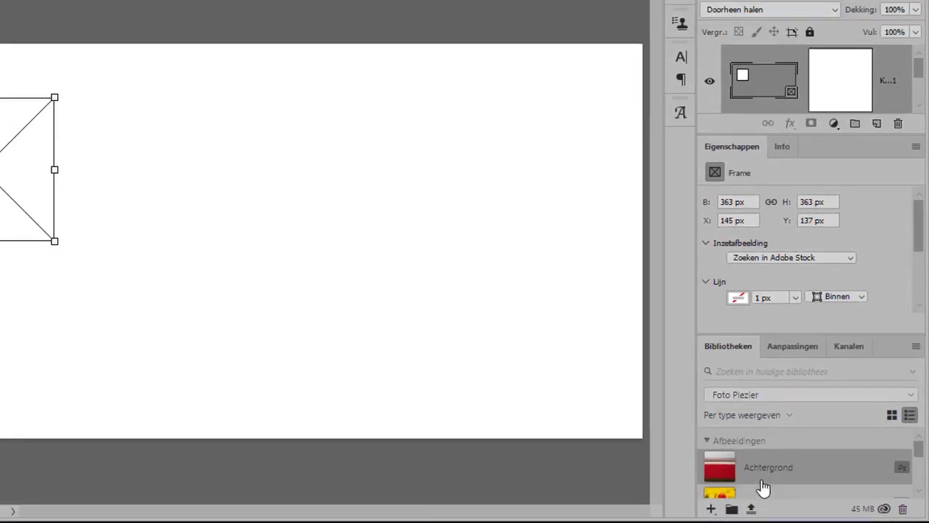
pyautogui.scroll(-2, 922, 472)
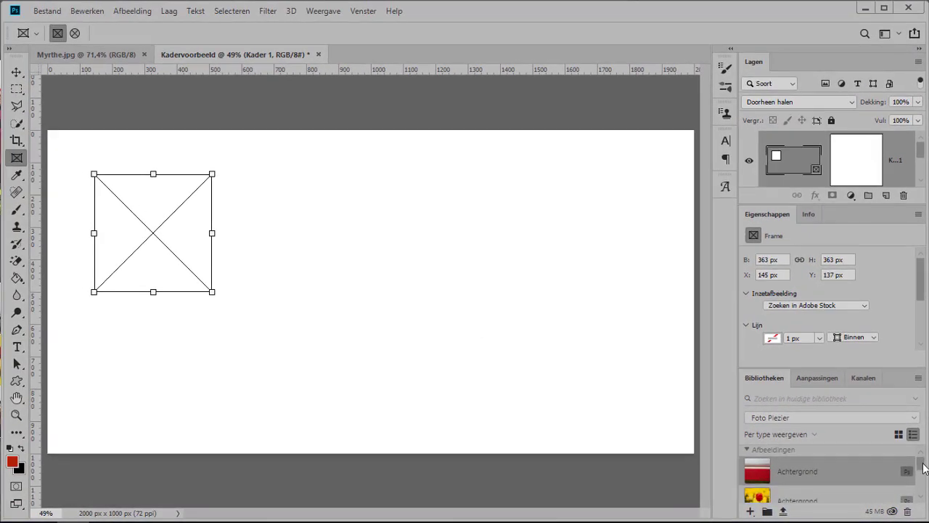
pyautogui.scroll(-1, 924, 473)
# Step: Place the Achtergrond tulip photo into the square frame and enlarge it to about 81%
pyautogui.moveTo(845, 477)
pyautogui.mouseDown()
pyautogui.moveTo(196, 280)
pyautogui.moveTo(168, 234)
pyautogui.mouseUp()
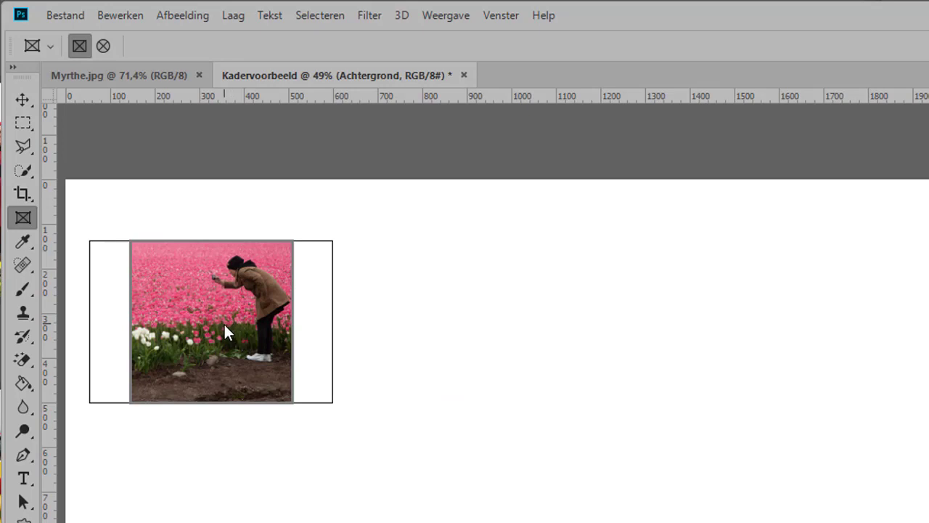
pyautogui.moveTo(224, 327); pyautogui.dragTo(209, 329)
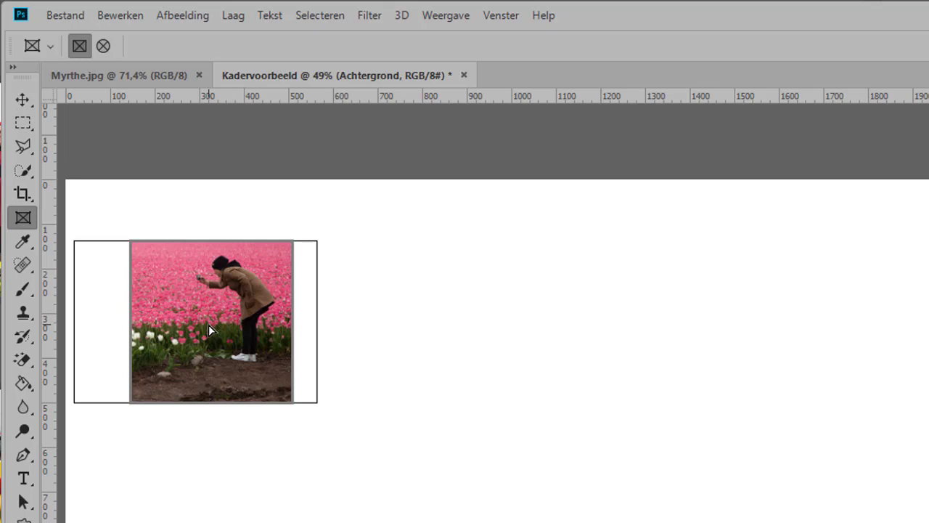
pyautogui.hotkey('ctrl', 't')
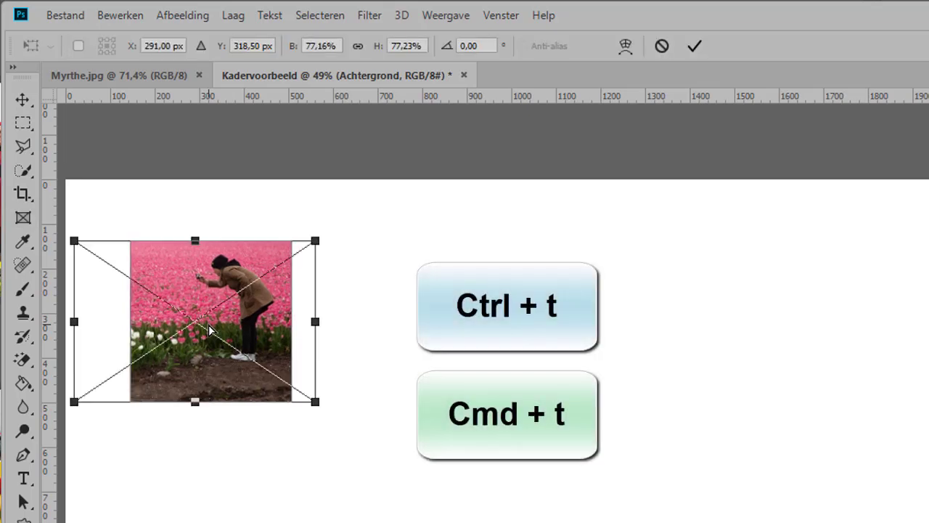
pyautogui.moveTo(314, 240); pyautogui.dragTo(327, 230)
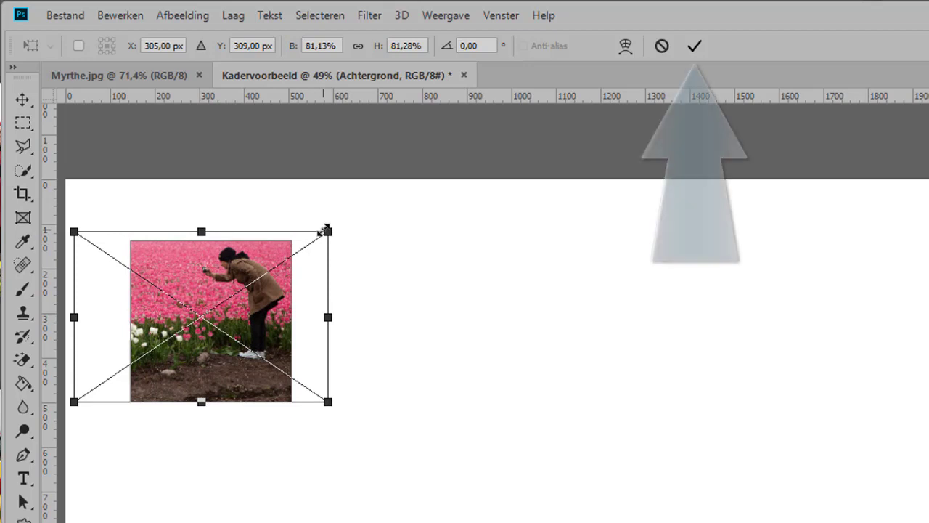
pyautogui.click(695, 47)
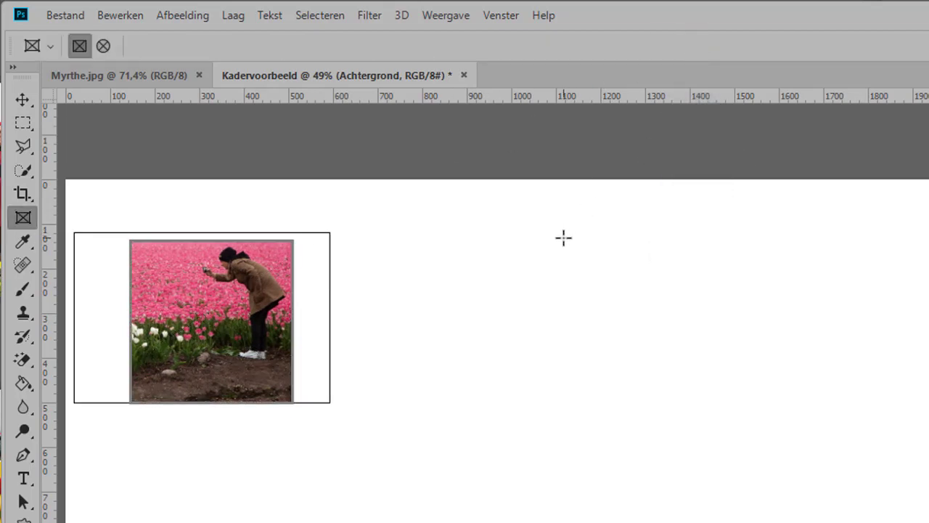
# Step: Scale the whole framed tulip photo up to 114.34%
pyautogui.click(242, 329)
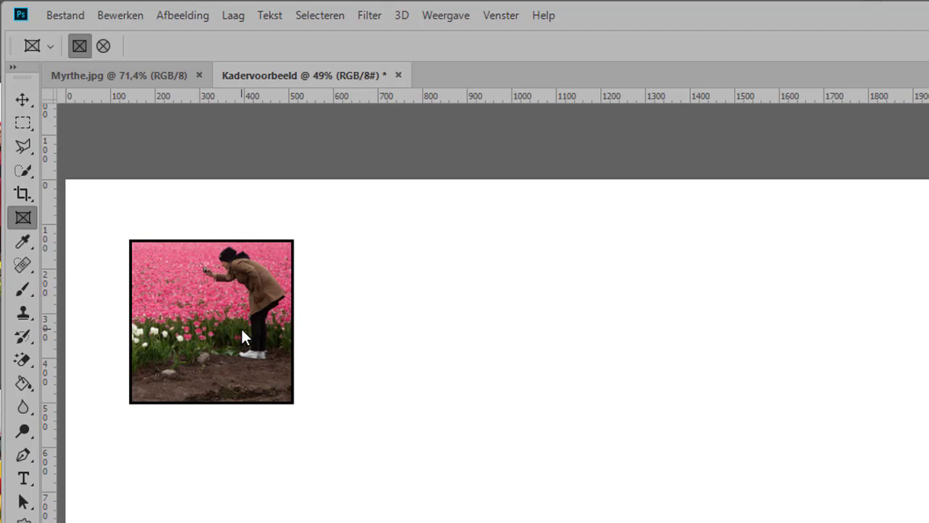
pyautogui.hotkey('ctrl', 't')
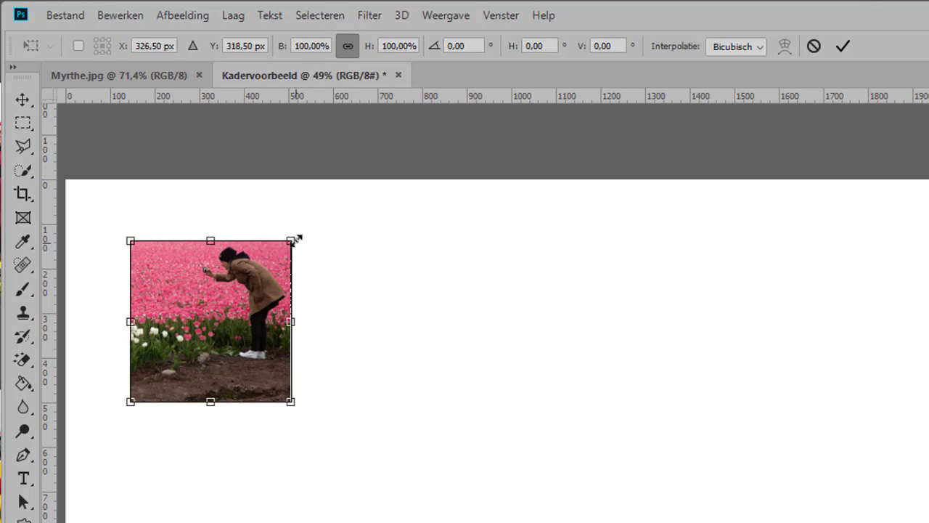
pyautogui.moveTo(292, 240); pyautogui.dragTo(315, 217)
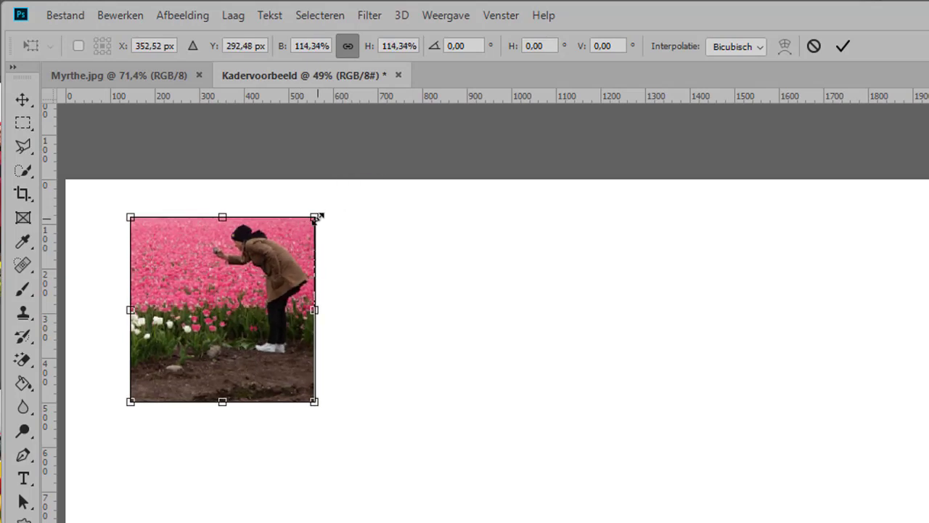
pyautogui.click(841, 48)
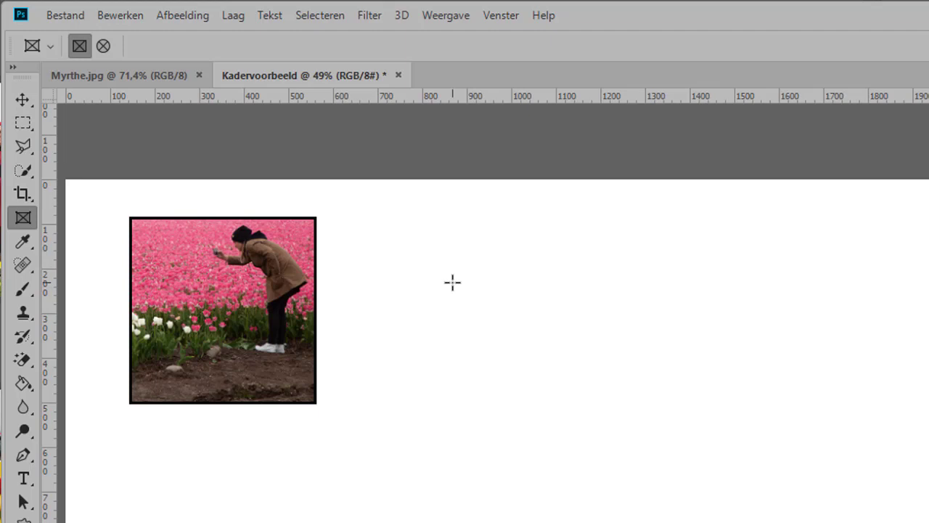
# Step: Shrink the frame from its top-right corner to crop the photo more tightly
pyautogui.click(317, 299)
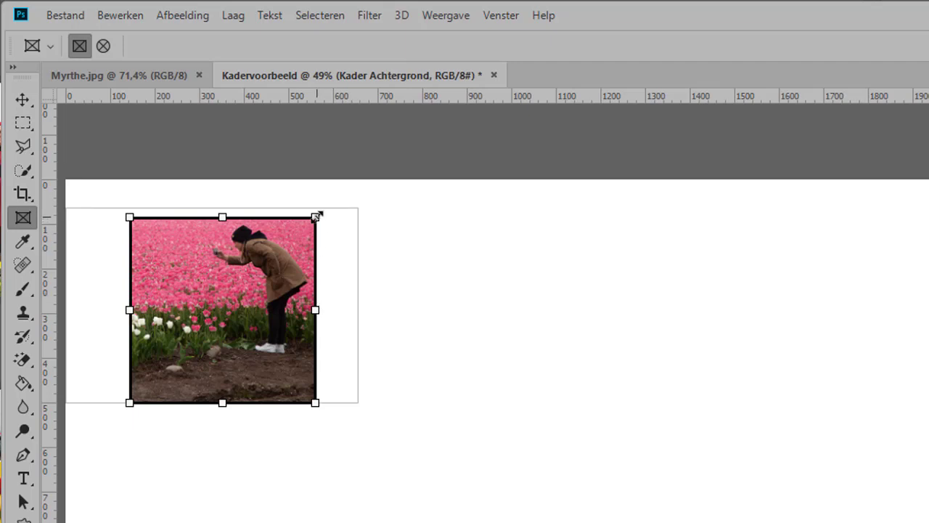
pyautogui.moveTo(316, 216); pyautogui.dragTo(303, 230)
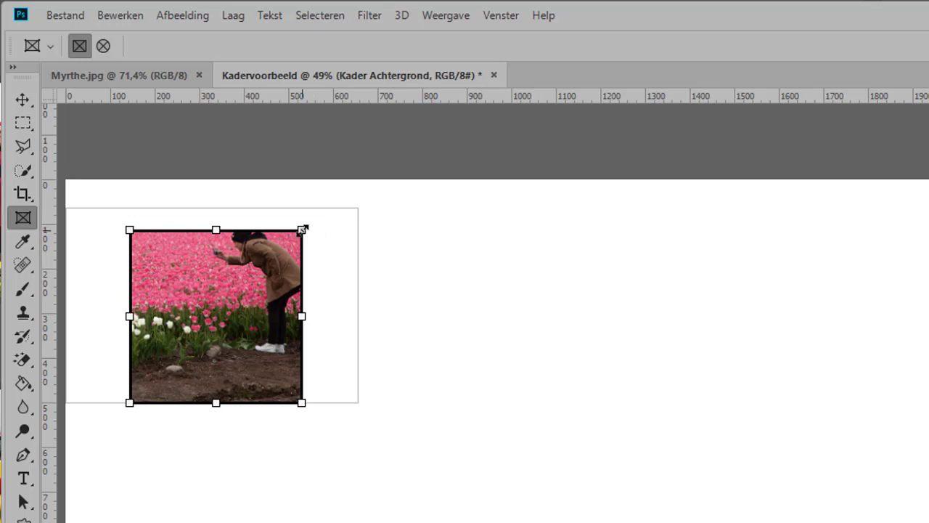
pyautogui.click(408, 239)
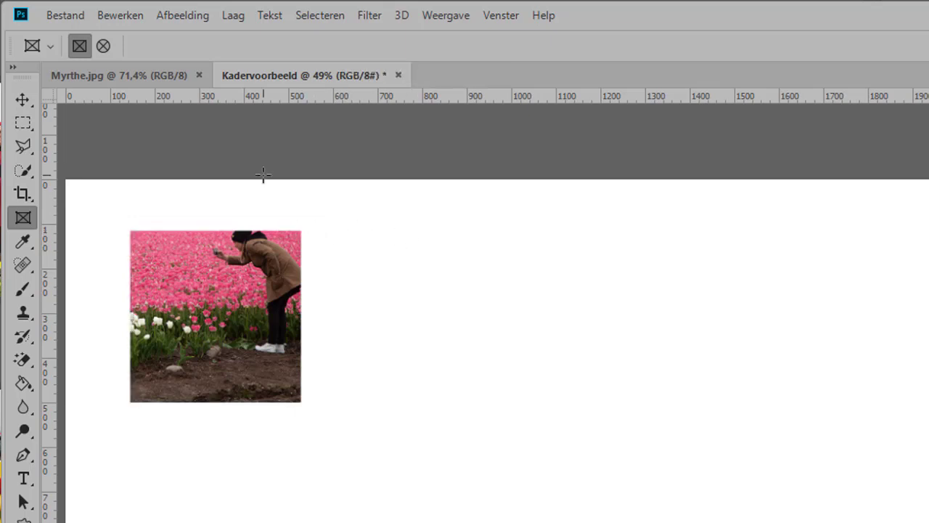
# Step: Shift the tulip photo about 24 px left and 26 px down inside its frame
pyautogui.click(22, 99)
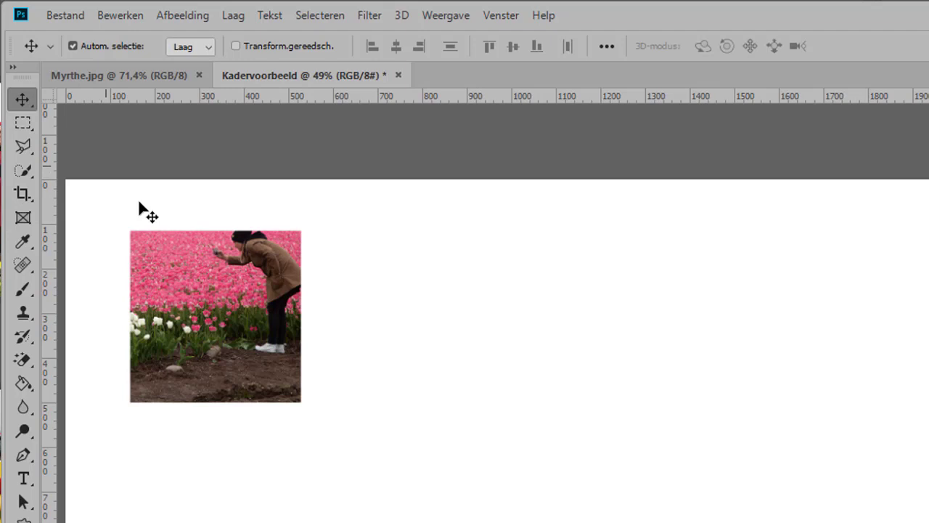
pyautogui.click(230, 277)
pyautogui.click(238, 277)
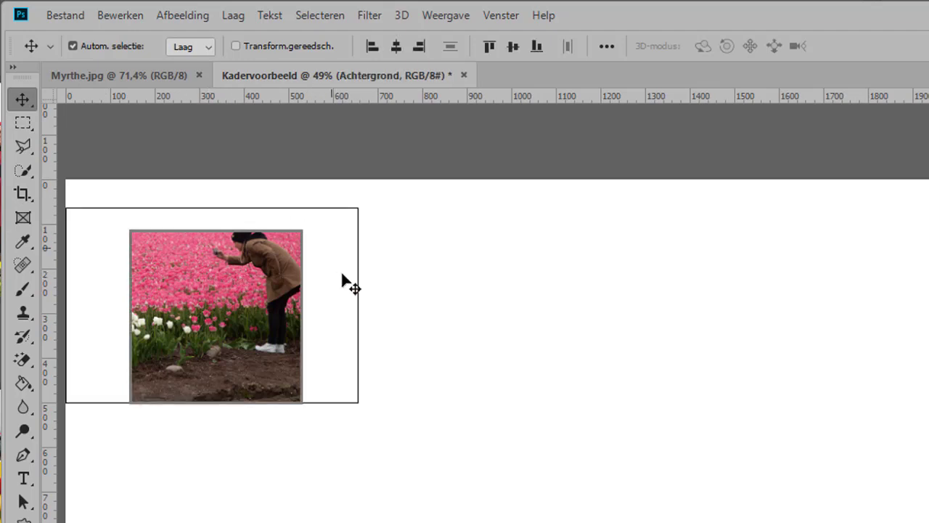
pyautogui.moveTo(245, 310); pyautogui.dragTo(235, 322)
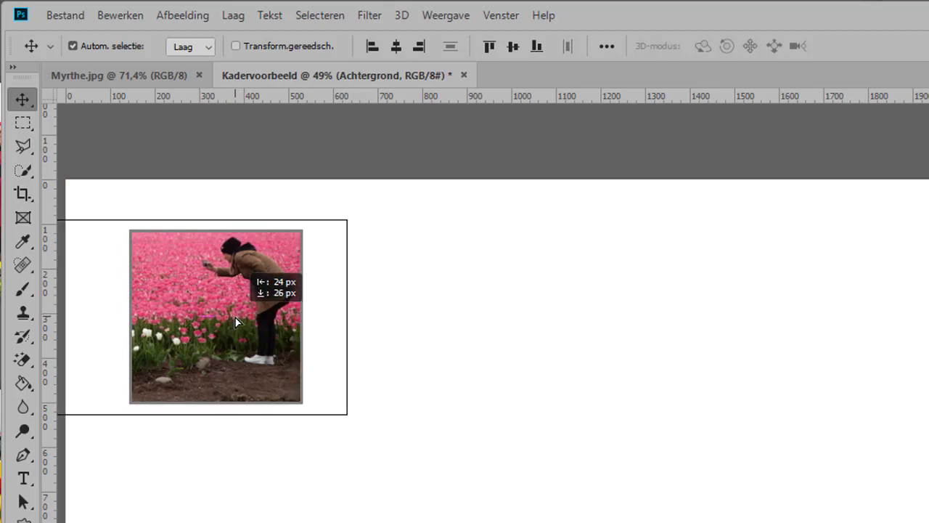
pyautogui.click(422, 312)
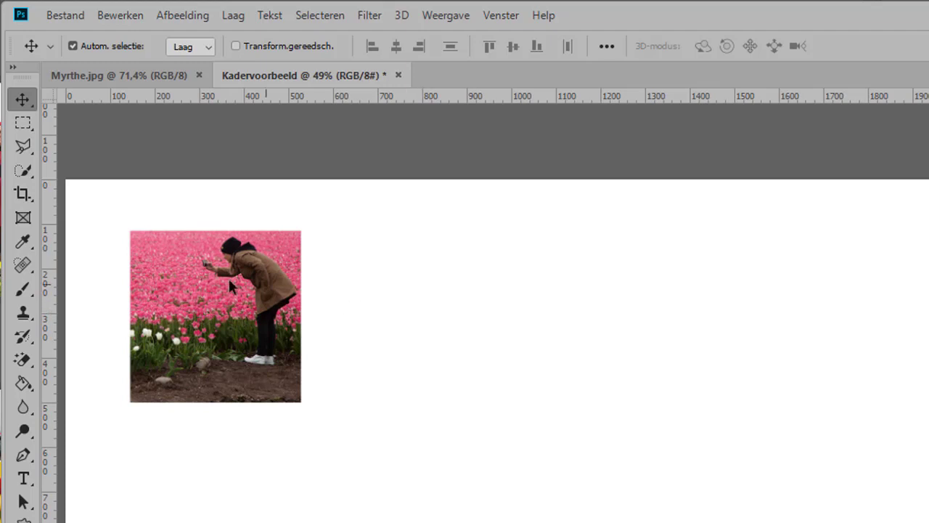
pyautogui.click(23, 218)
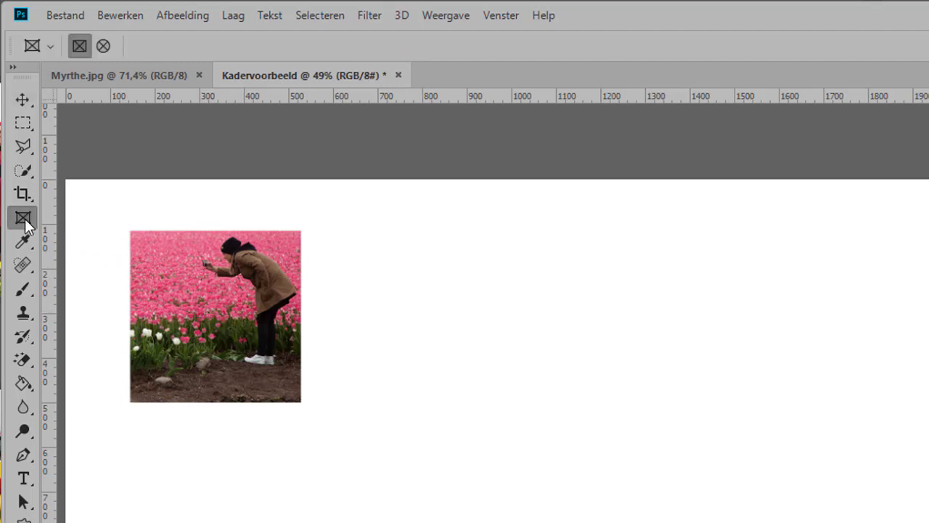
# Step: Draw a 349 px circular frame right of the tulip photo, then bring up Myrthe.jpg
pyautogui.click(102, 45)
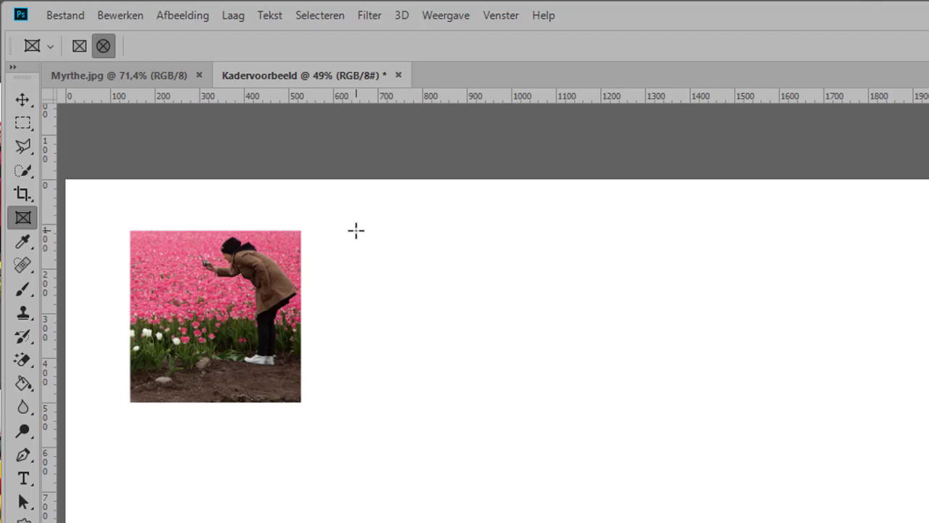
pyautogui.moveTo(355, 230); pyautogui.dragTo(407, 282)
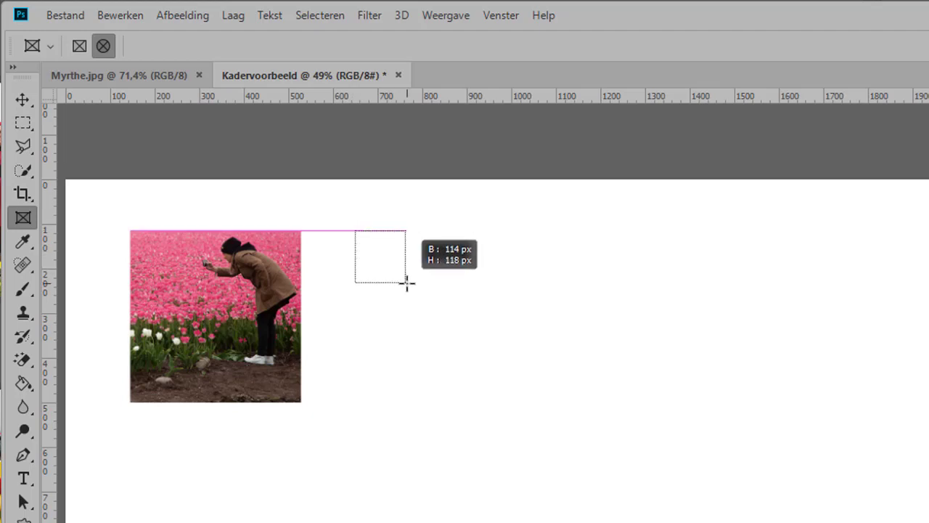
pyautogui.press('shift')
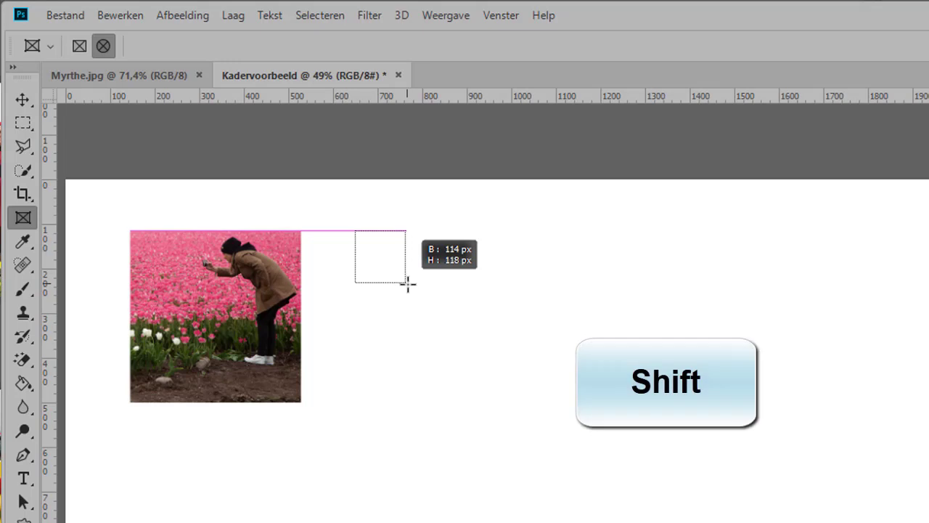
pyautogui.moveTo(406, 283); pyautogui.dragTo(530, 403)
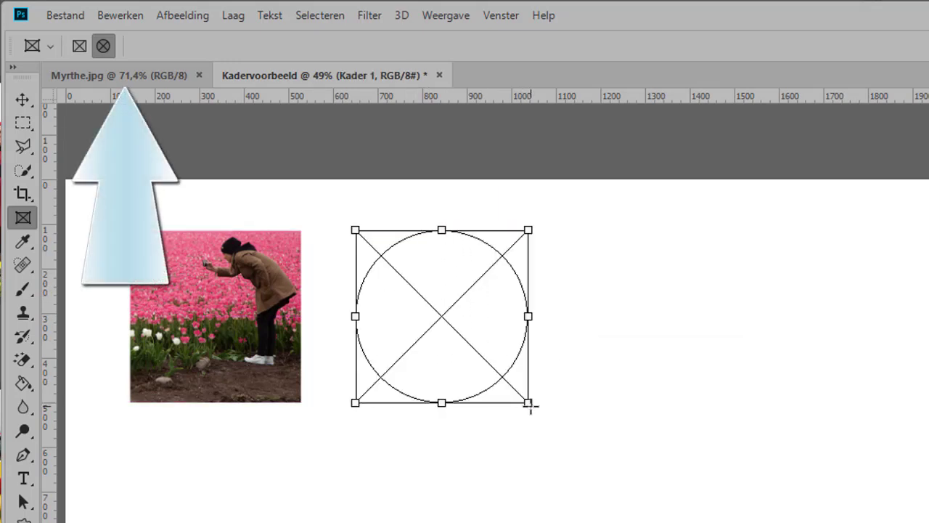
pyautogui.click(165, 78)
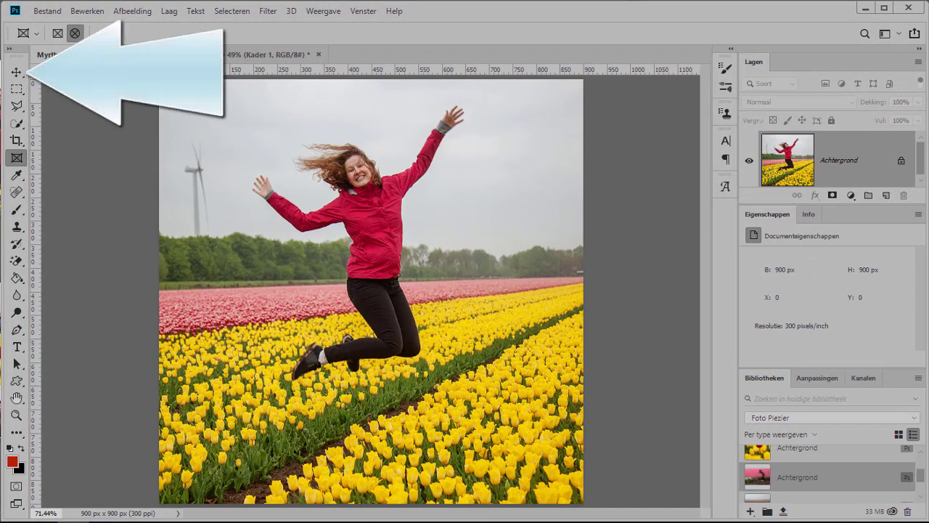
# Step: Drag the Myrthe.jpg jumping-woman photo into the empty circle frame
pyautogui.click(16, 72)
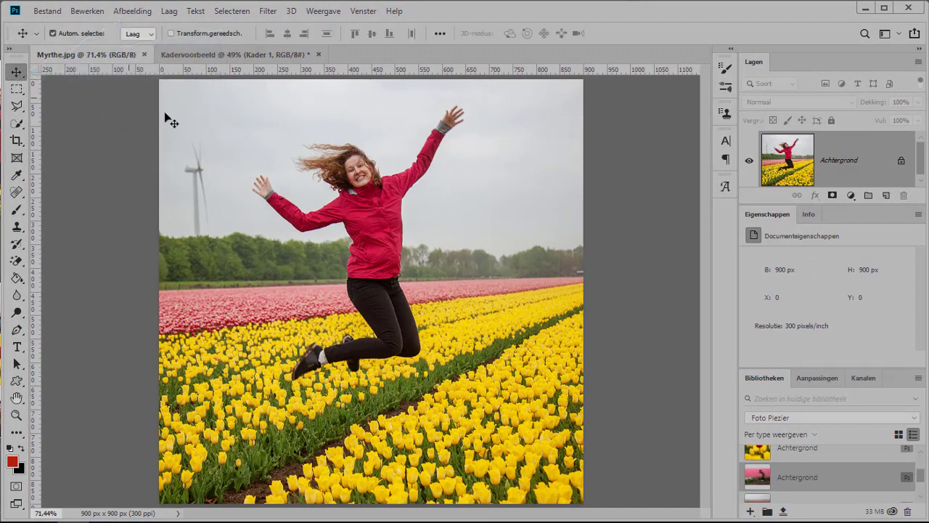
pyautogui.moveTo(334, 193); pyautogui.dragTo(229, 58)
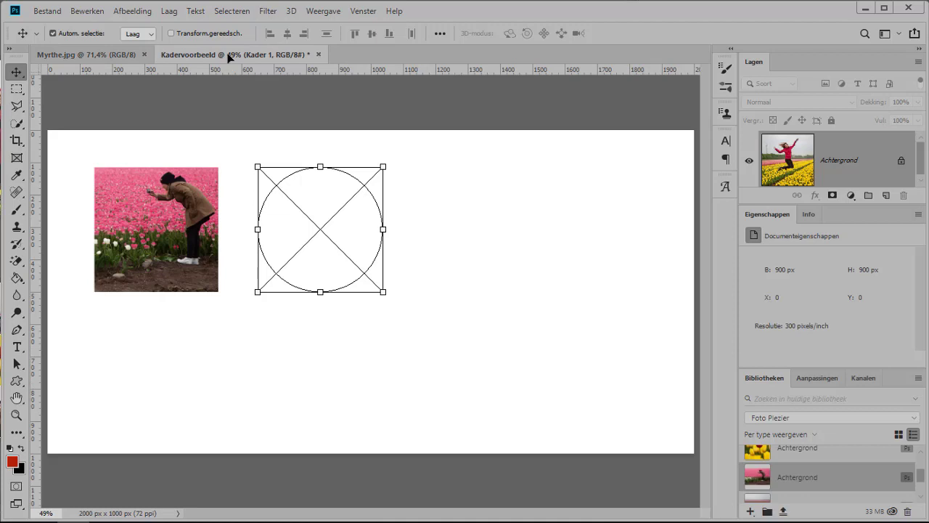
pyautogui.moveTo(229, 58); pyautogui.dragTo(320, 227)
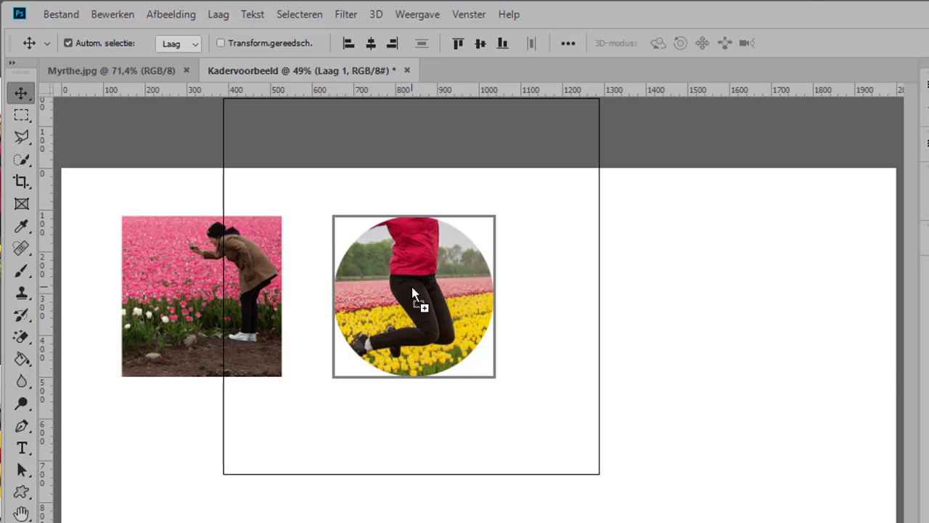
# Step: Scale the jumping photo down to 50.45% so she fits inside the circle
pyautogui.hotkey('ctrl', 't')
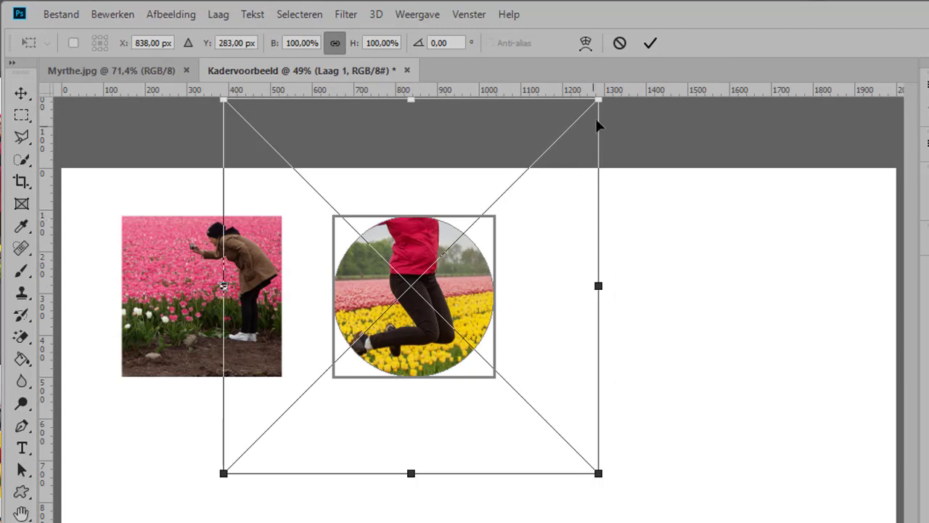
pyautogui.moveTo(600, 99); pyautogui.dragTo(580, 144)
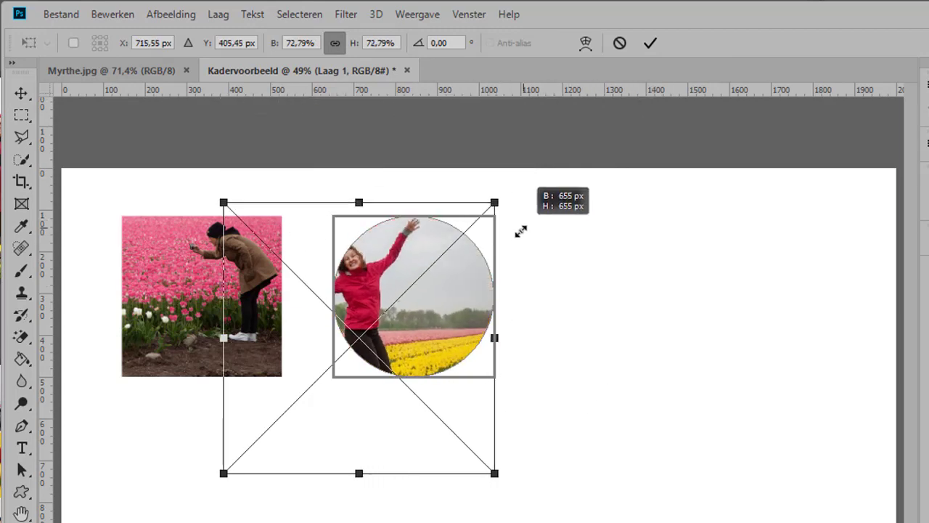
pyautogui.moveTo(549, 189); pyautogui.dragTo(504, 239)
pyautogui.moveTo(223, 475)
pyautogui.mouseDown()
pyautogui.moveTo(269, 433)
pyautogui.moveTo(317, 421)
pyautogui.mouseUp()
pyautogui.moveTo(371, 357)
pyautogui.mouseDown()
pyautogui.moveTo(393, 354)
pyautogui.moveTo(408, 365)
pyautogui.mouseUp()
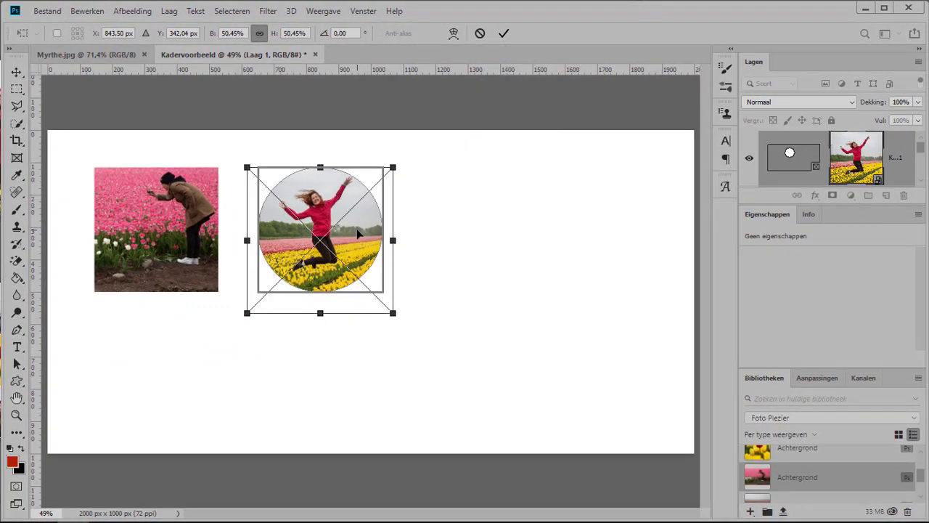
pyautogui.press('Return')
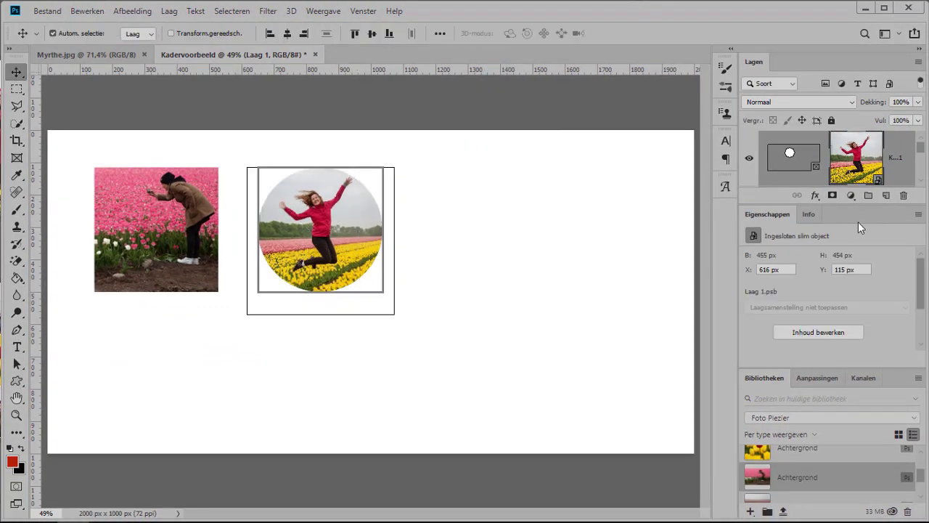
# Step: Collapse the Eigenschappen panel and enlarge the Lagen panel to show all three layers
pyautogui.doubleClick(767, 214)
pyautogui.moveTo(755, 209); pyautogui.dragTo(782, 308)
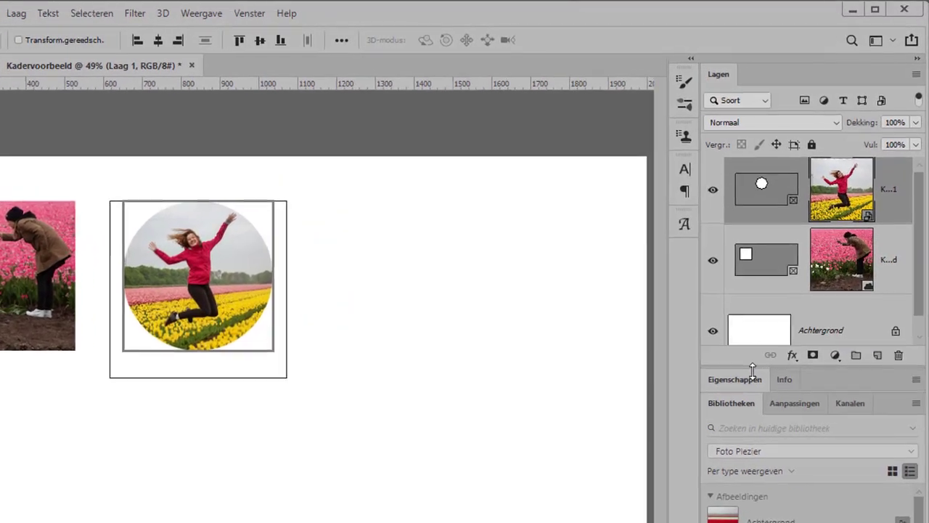
pyautogui.moveTo(753, 371); pyautogui.dragTo(740, 420)
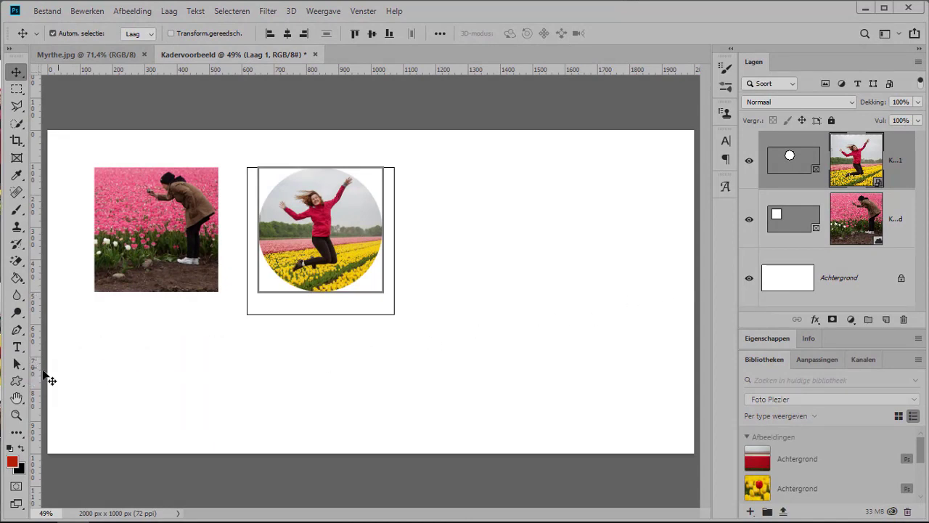
pyautogui.click(17, 381)
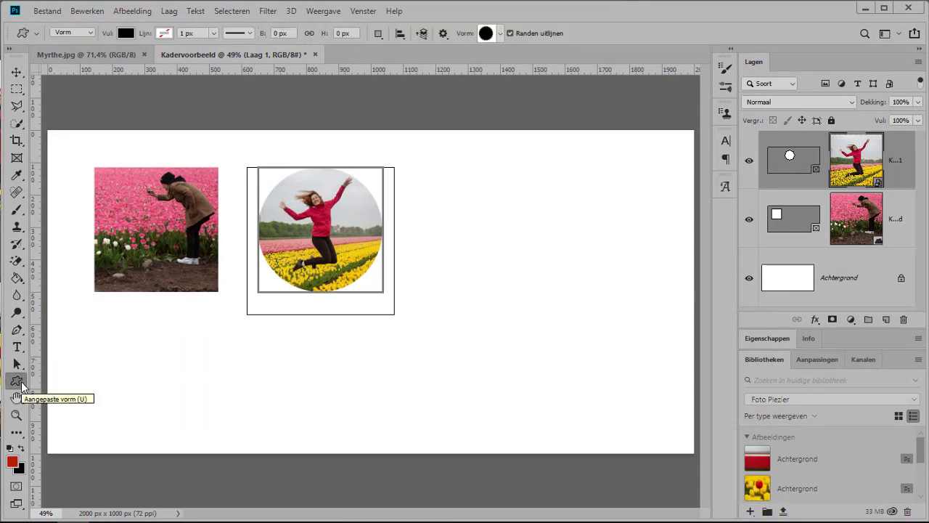
# Step: Draw a black cloud shape, about 444 × 452 px, right of the circle photo
pyautogui.click(91, 34)
pyautogui.click(92, 36)
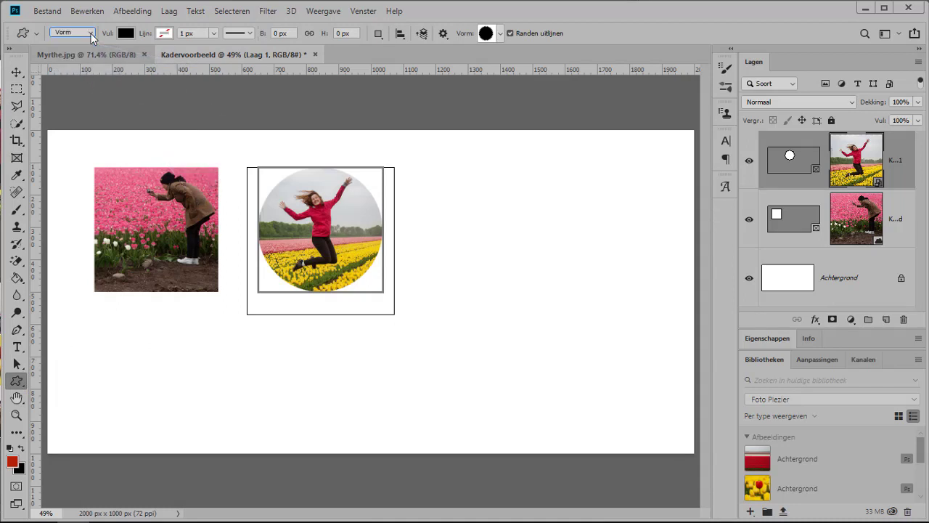
pyautogui.click(500, 34)
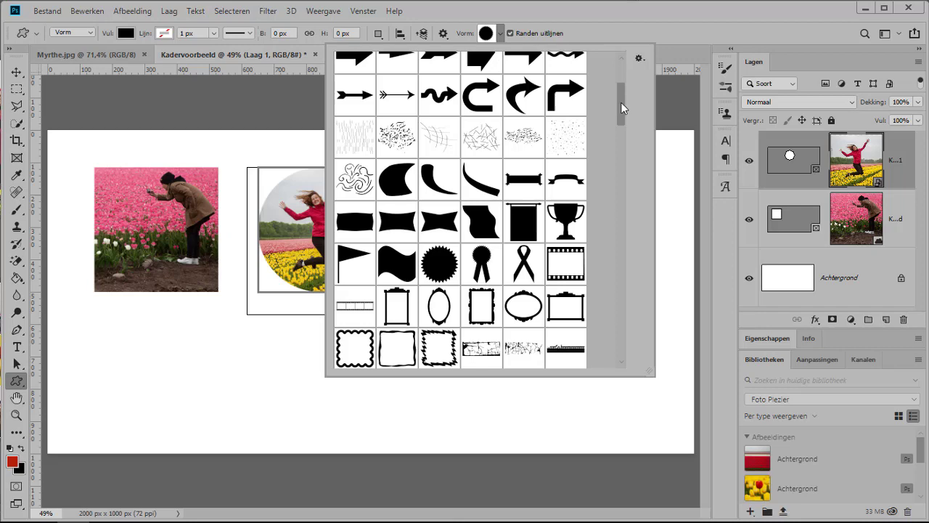
pyautogui.moveTo(620, 109); pyautogui.dragTo(621, 165)
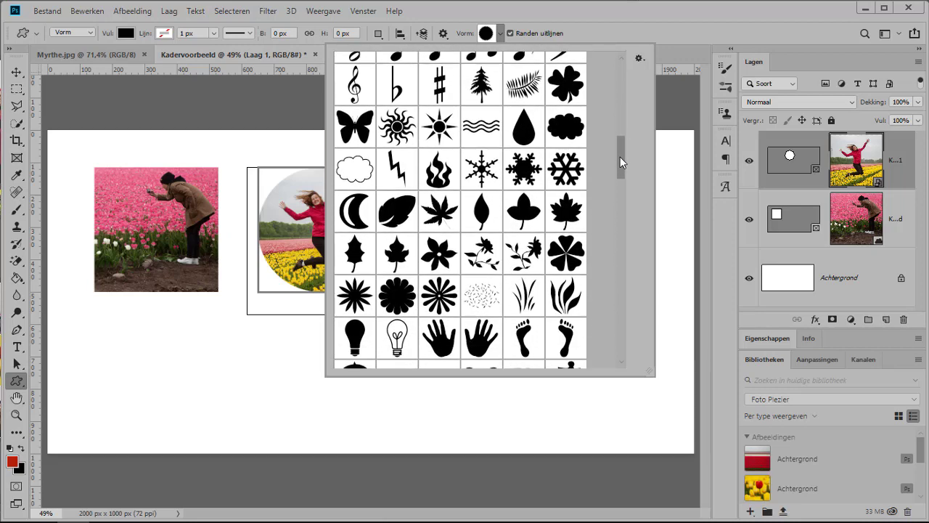
pyautogui.doubleClick(560, 129)
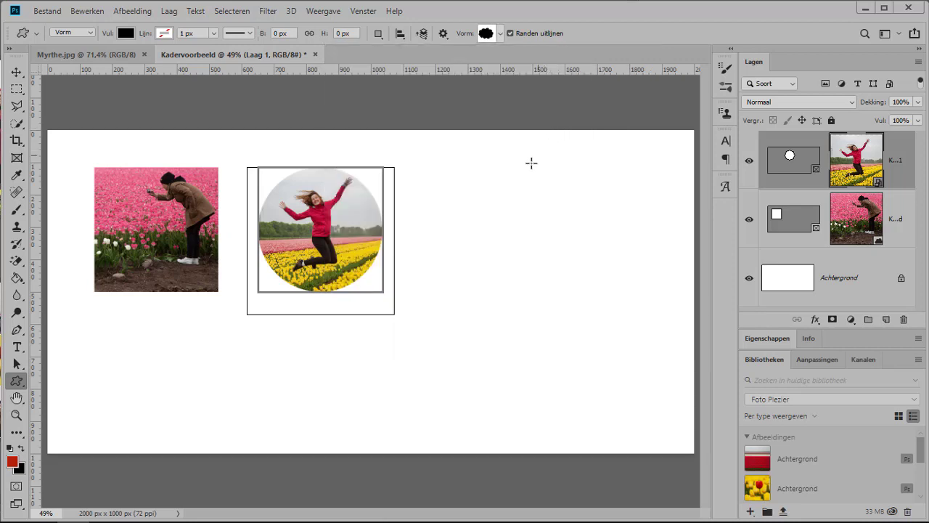
pyautogui.moveTo(484, 173); pyautogui.dragTo(626, 317)
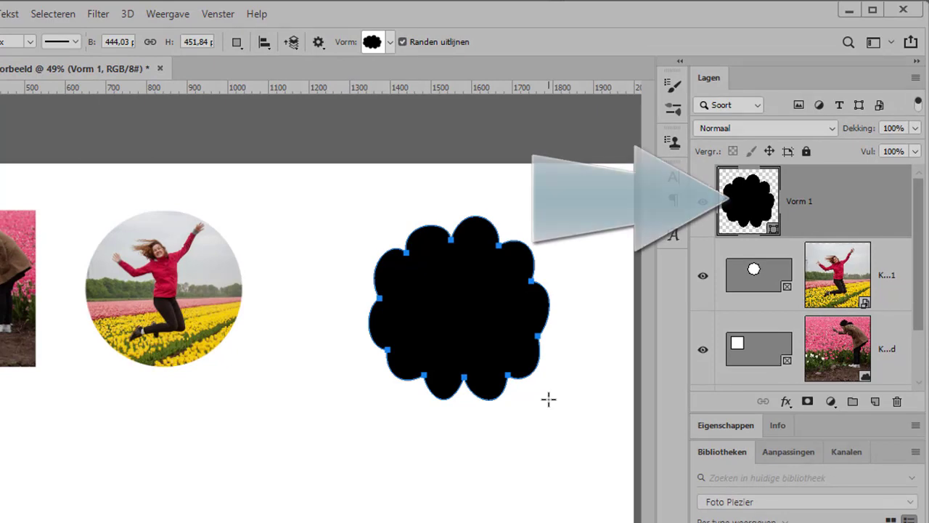
# Step: Convert the Vorm 1 cloud shape into an empty frame with Omzetten in kader
pyautogui.rightClick(830, 211)
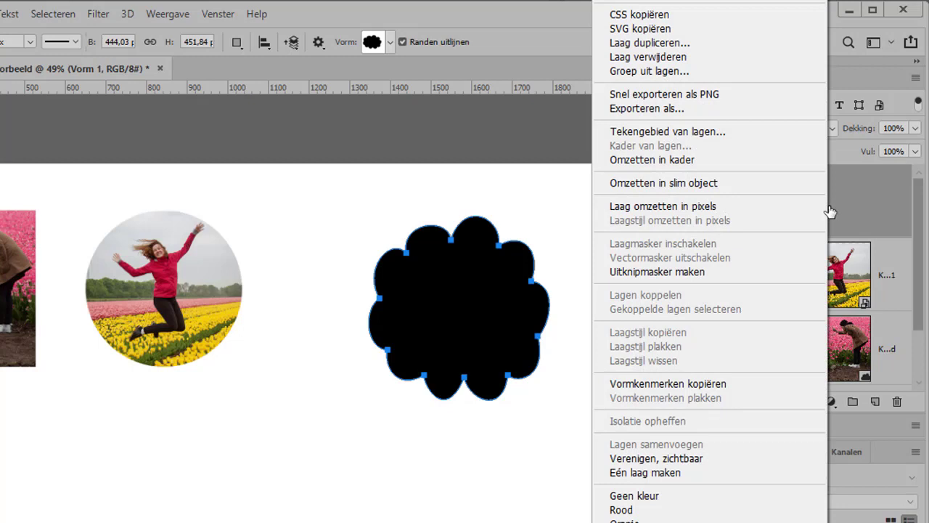
pyautogui.click(722, 165)
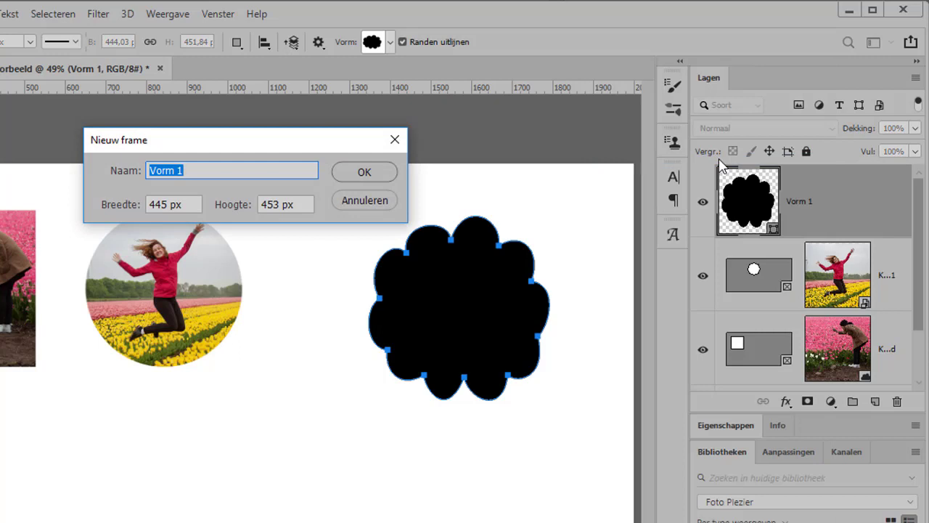
pyautogui.click(383, 171)
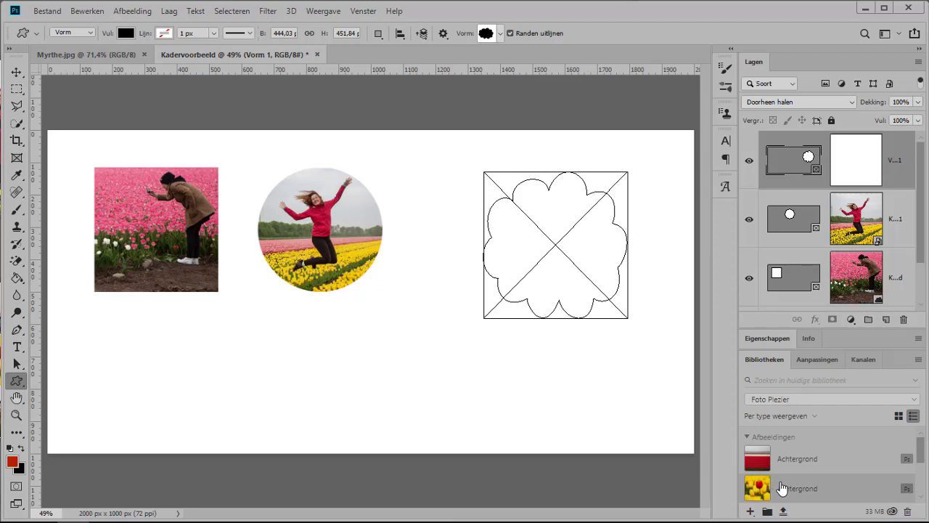
# Step: Place the red-tulip-among-yellow Libraries photo into the cloud frame and nudge it slightly
pyautogui.moveTo(755, 490)
pyautogui.mouseDown()
pyautogui.moveTo(592, 303)
pyautogui.moveTo(559, 244)
pyautogui.mouseUp()
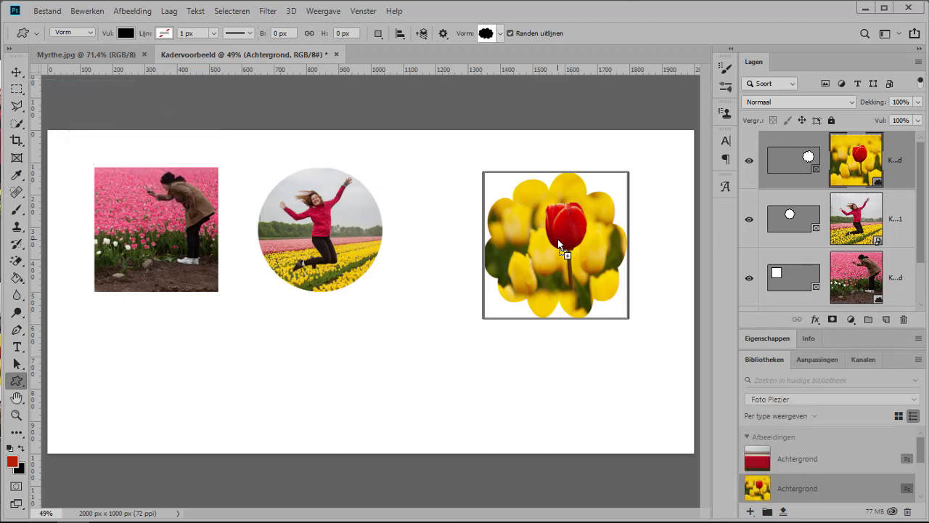
pyautogui.click(16, 72)
pyautogui.moveTo(570, 254); pyautogui.dragTo(567, 251)
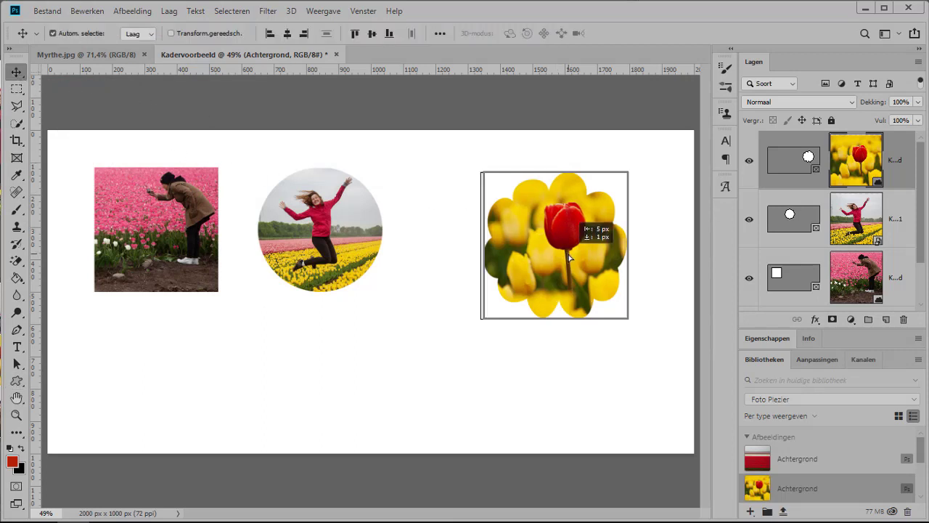
pyautogui.click(643, 246)
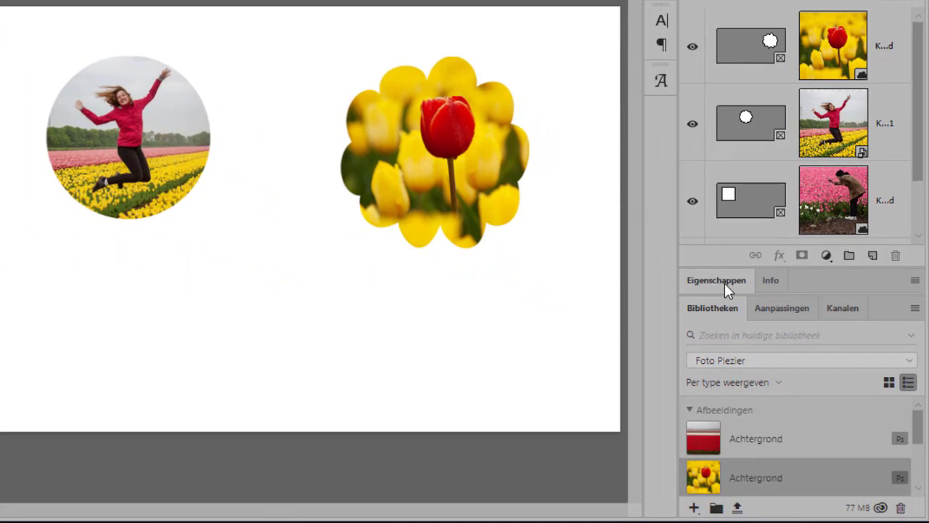
# Step: Give the cloud frame a solid stroke in red sampled from the tulip
pyautogui.click(728, 284)
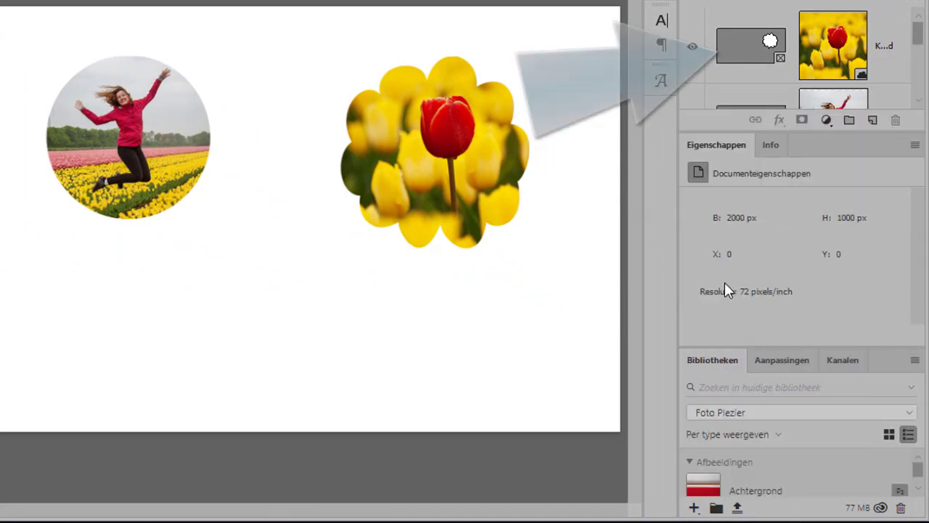
pyautogui.click(751, 50)
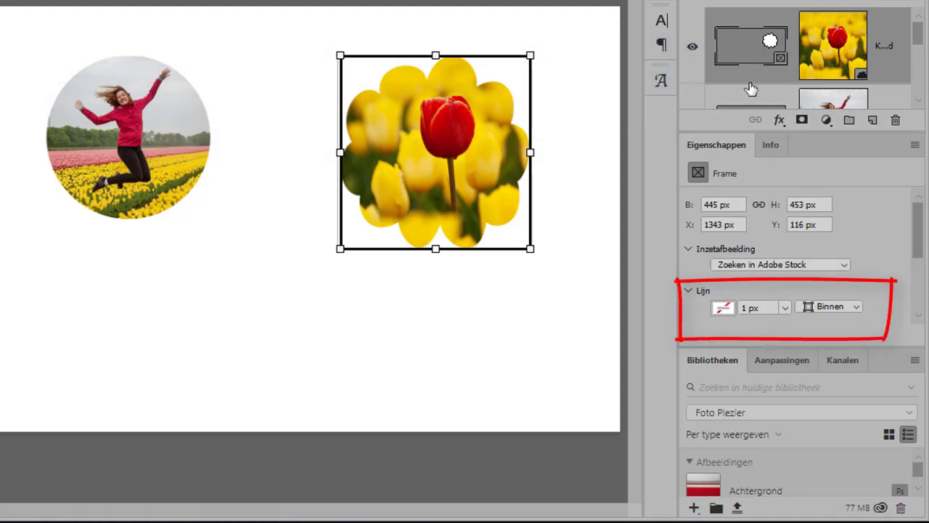
pyautogui.click(727, 307)
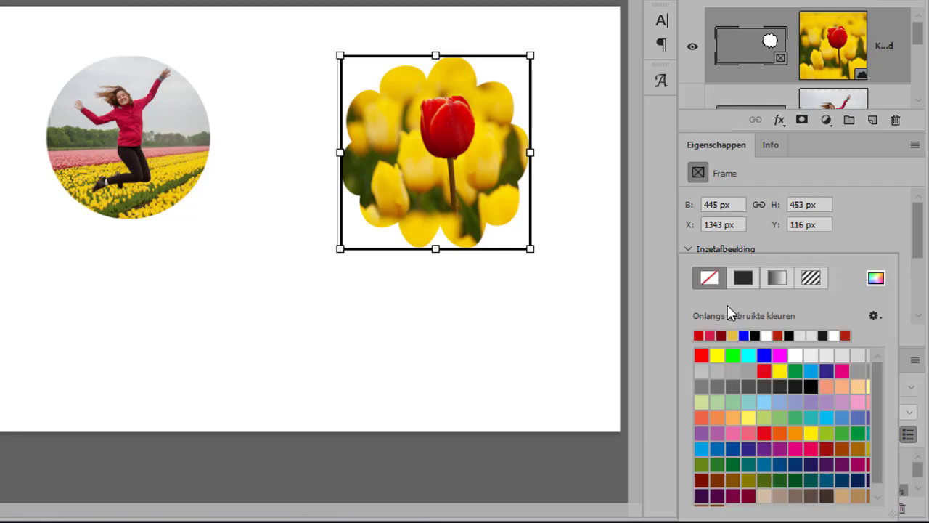
pyautogui.click(745, 281)
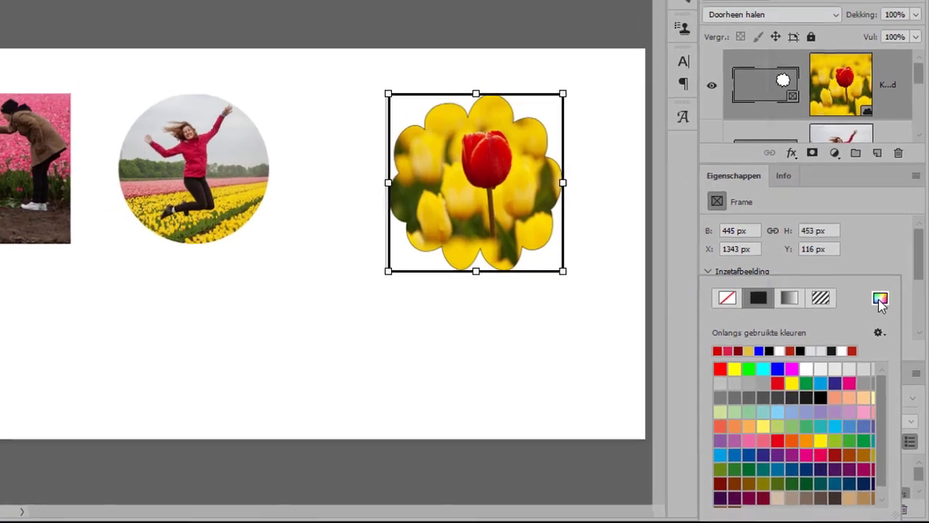
pyautogui.click(875, 278)
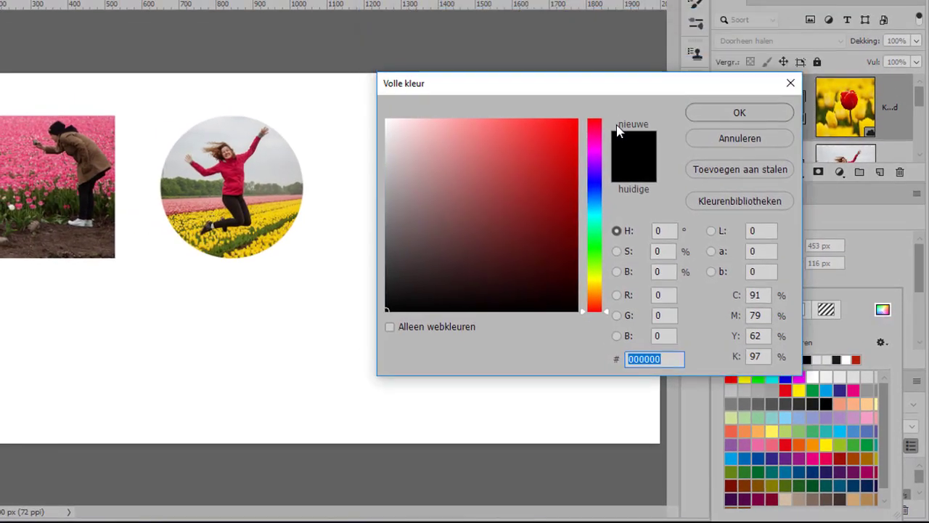
pyautogui.moveTo(595, 32); pyautogui.dragTo(631, 211)
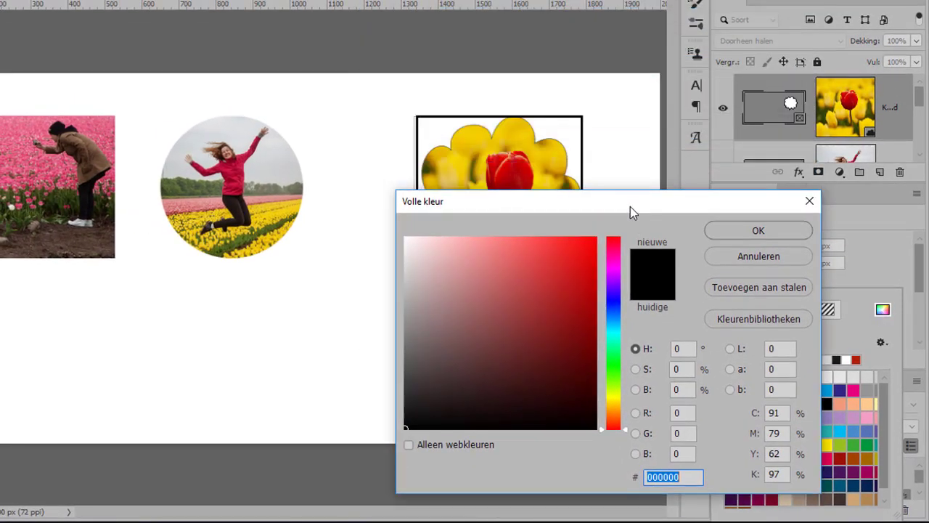
pyautogui.click(523, 160)
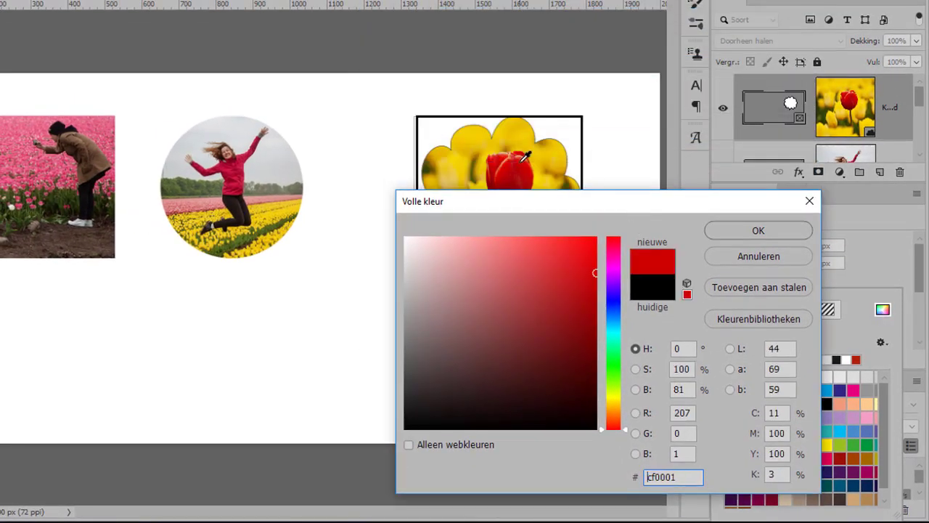
pyautogui.click(723, 230)
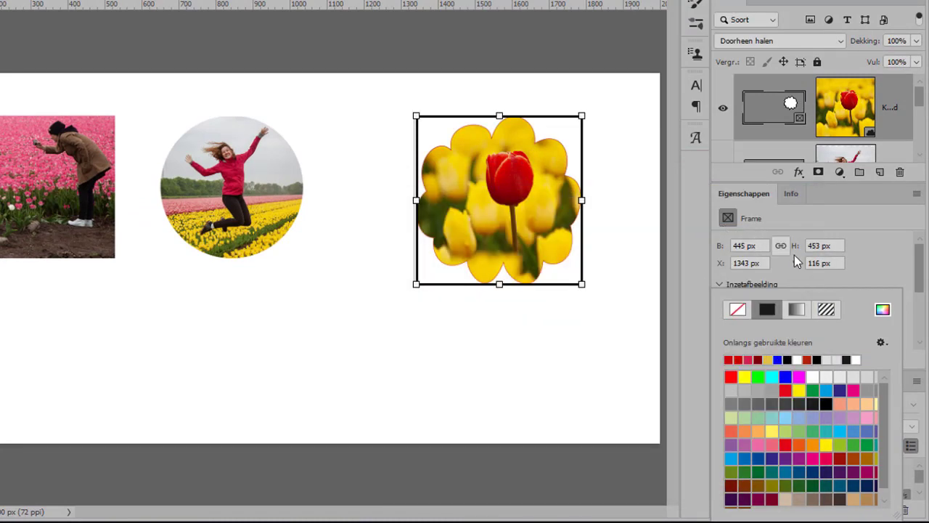
pyautogui.click(920, 279)
# Step: Set the cloud frame's stroke position to Buiten (outside)
pyautogui.scroll(-1, 919, 260)
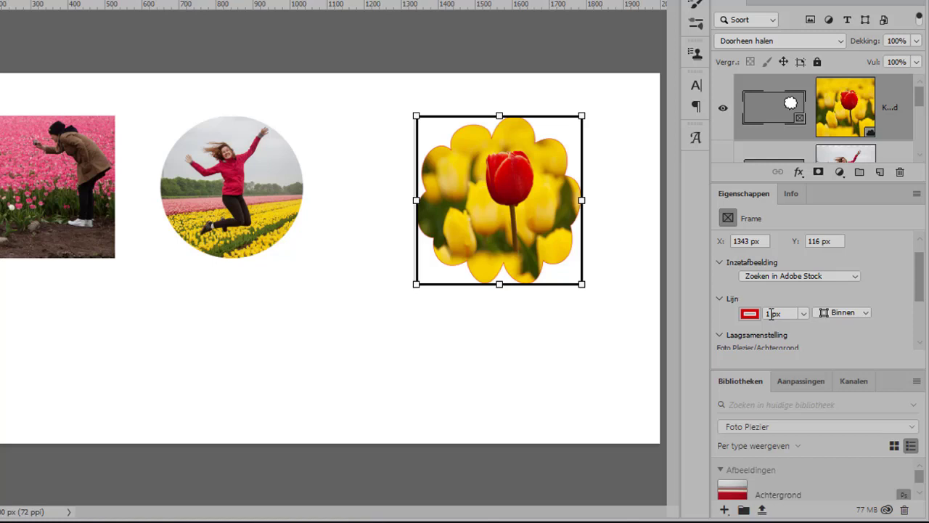
pyautogui.doubleClick(772, 313)
pyautogui.write('3')
pyautogui.click(864, 313)
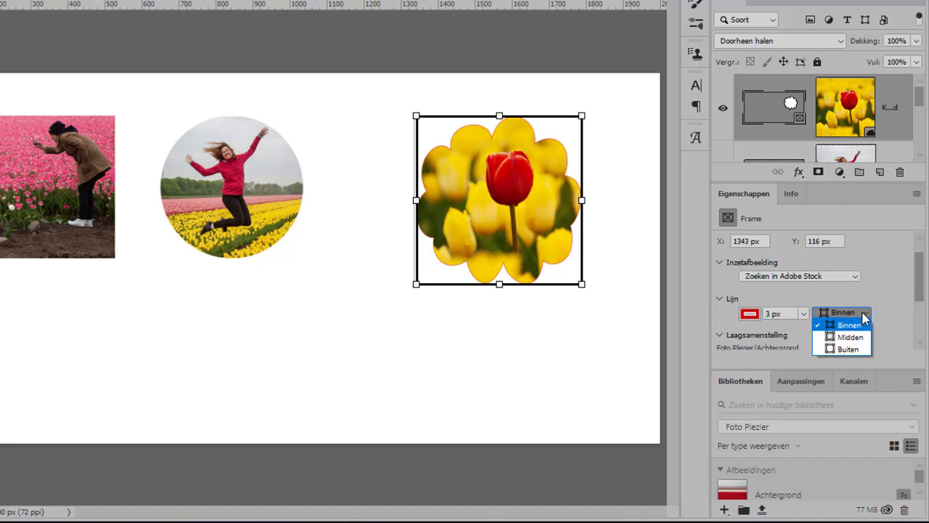
pyautogui.click(863, 350)
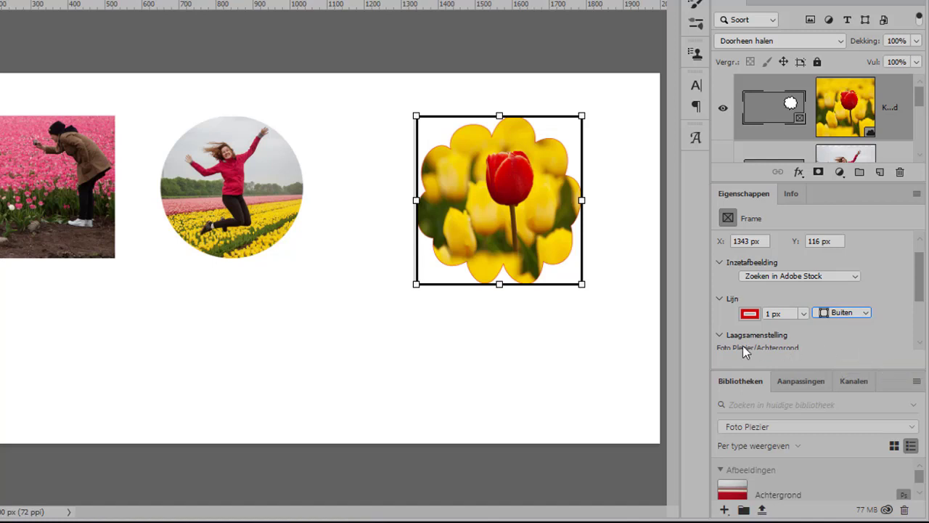
pyautogui.click(633, 347)
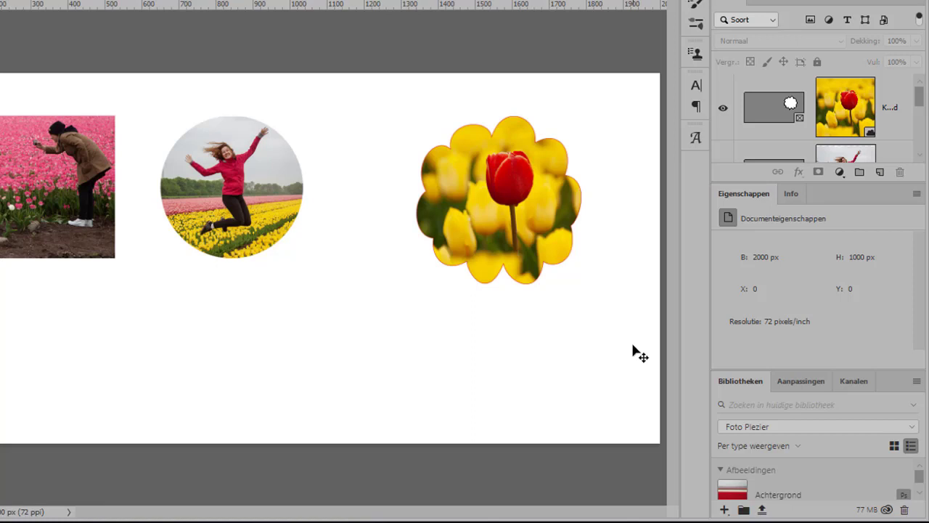
# Step: Set the cloud frame's stroke colour to none so no outline shows
pyautogui.click(763, 119)
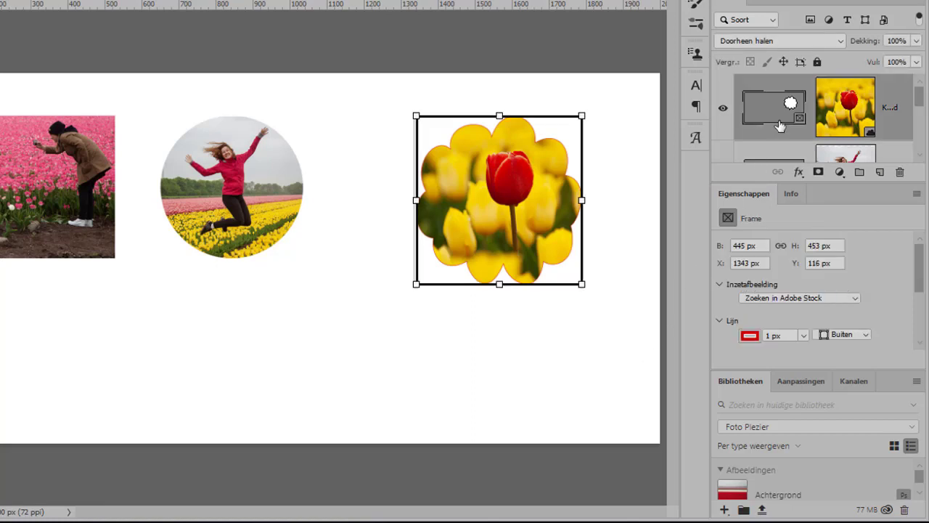
pyautogui.click(752, 335)
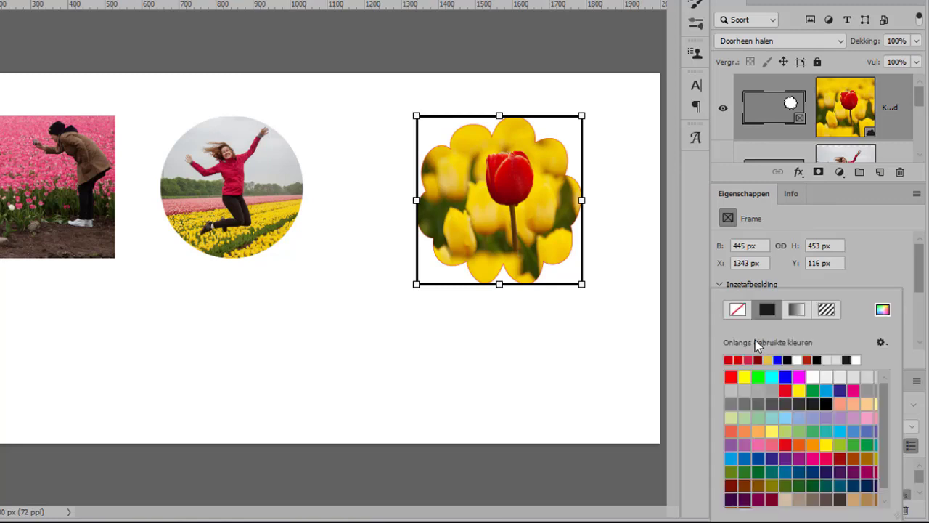
pyautogui.click(737, 312)
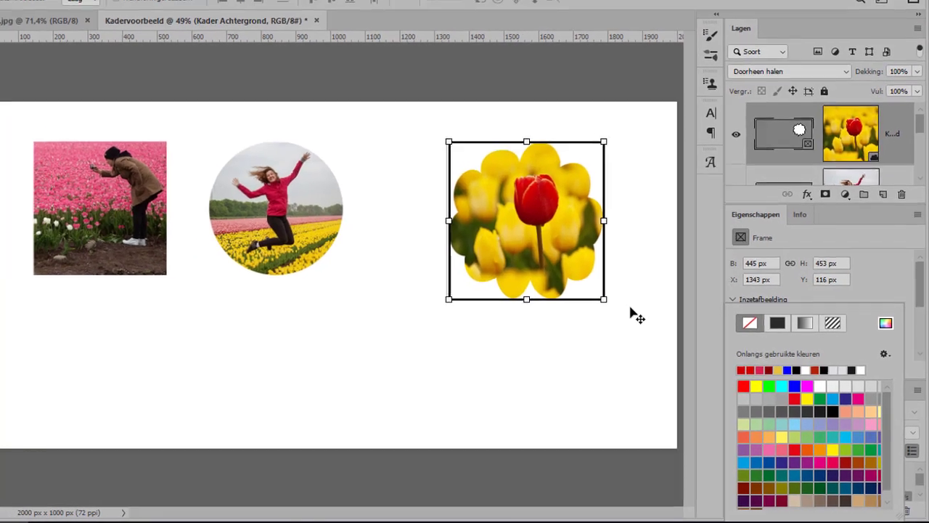
pyautogui.click(648, 321)
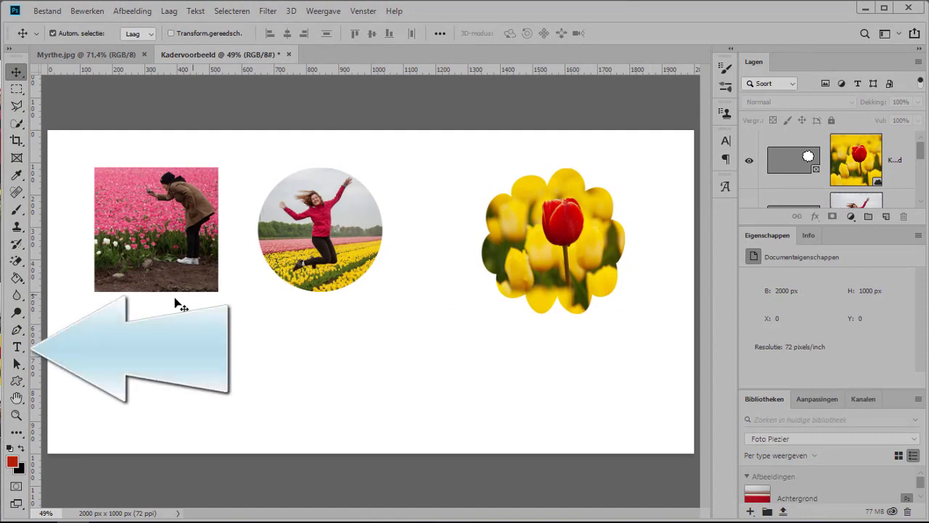
# Step: Add the text 'Tulpen' below the square photo
pyautogui.click(17, 347)
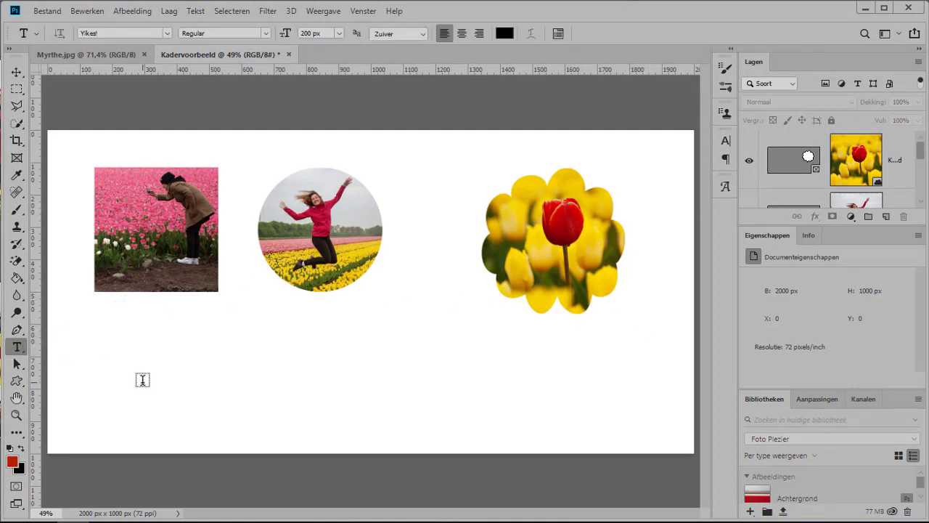
pyautogui.click(142, 379)
pyautogui.write('T')
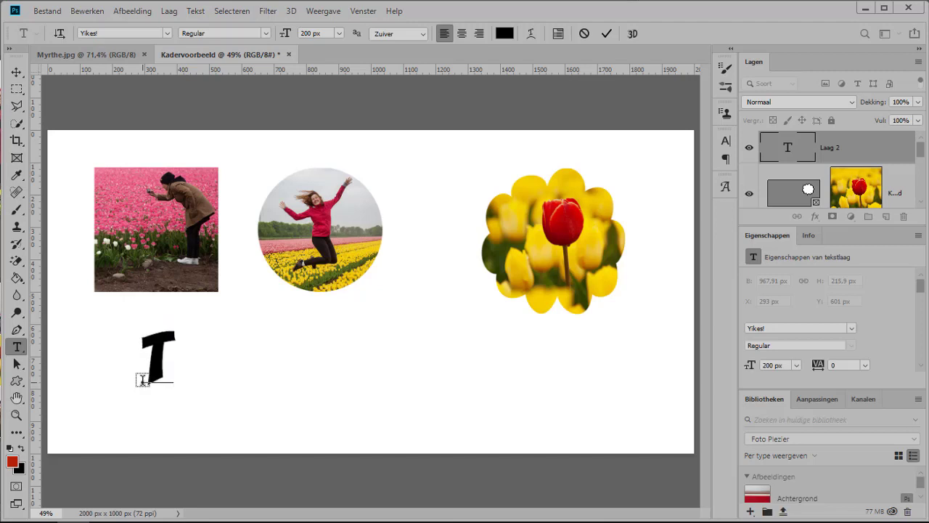
pyautogui.write('ulpen')
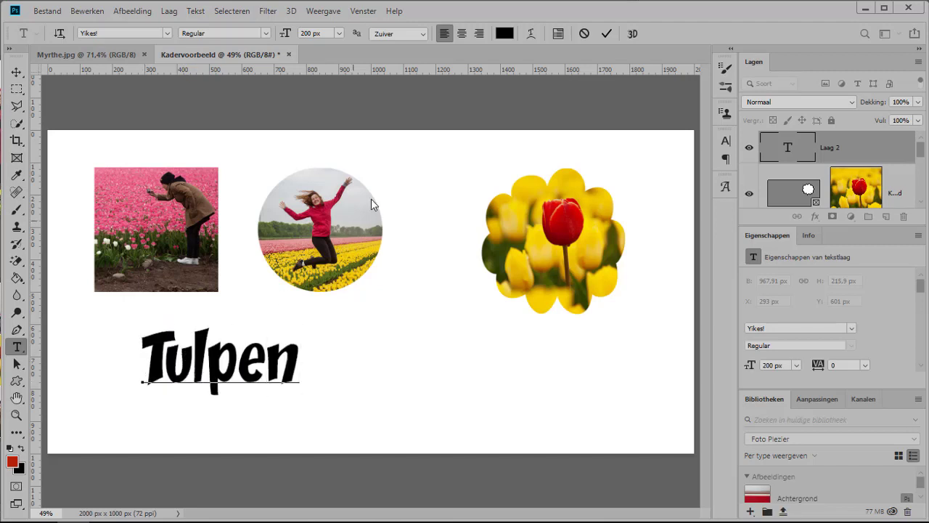
pyautogui.click(608, 34)
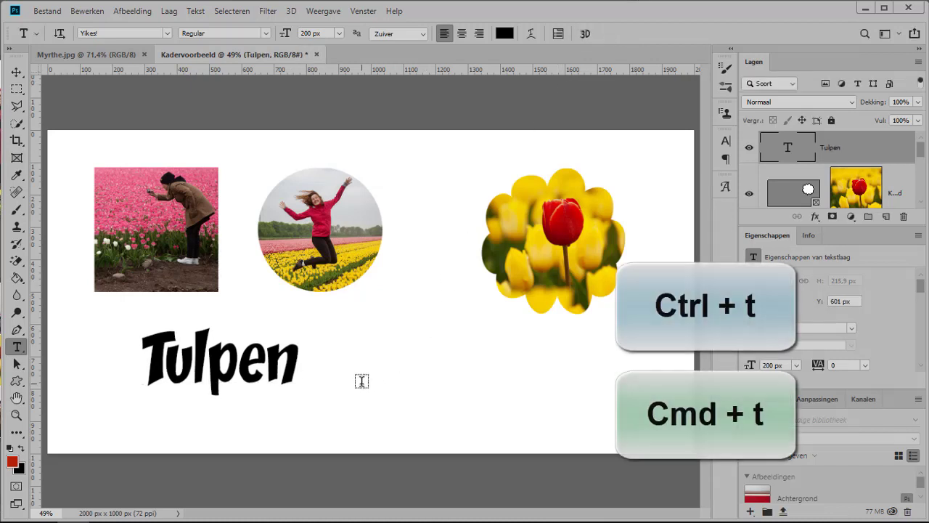
# Step: Enlarge the Tulpen text to about 346.68 px and position it beneath the photos
pyautogui.hotkey('ctrl', 't')
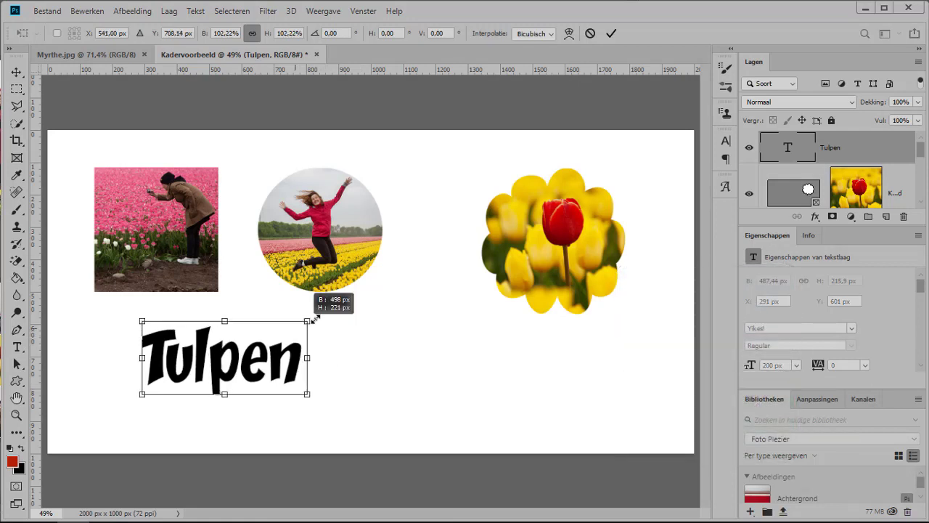
pyautogui.moveTo(298, 325); pyautogui.dragTo(377, 291)
pyautogui.moveTo(375, 397); pyautogui.dragTo(413, 411)
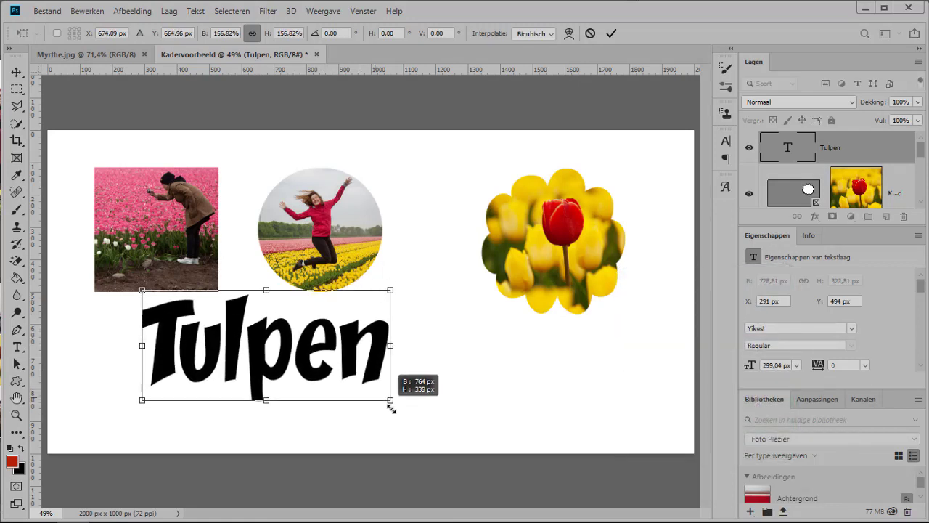
pyautogui.moveTo(332, 391); pyautogui.dragTo(342, 393)
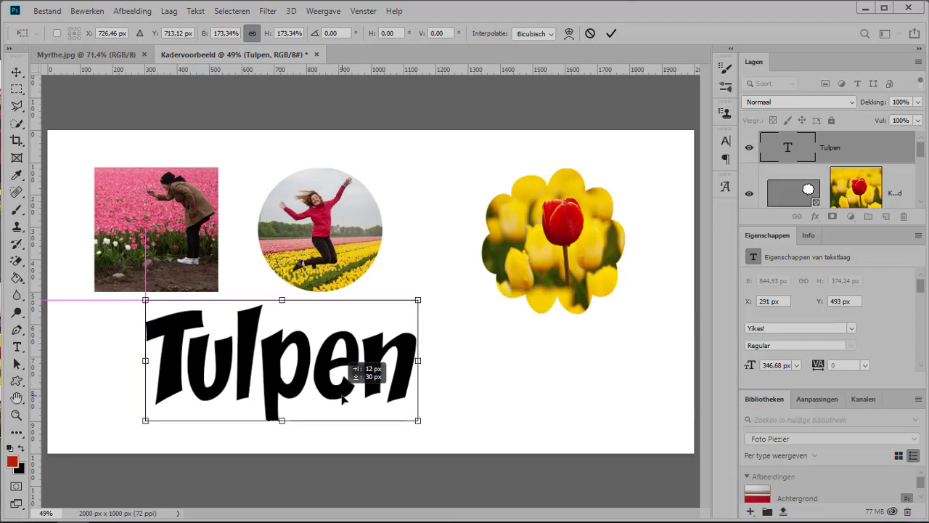
pyautogui.press('Return')
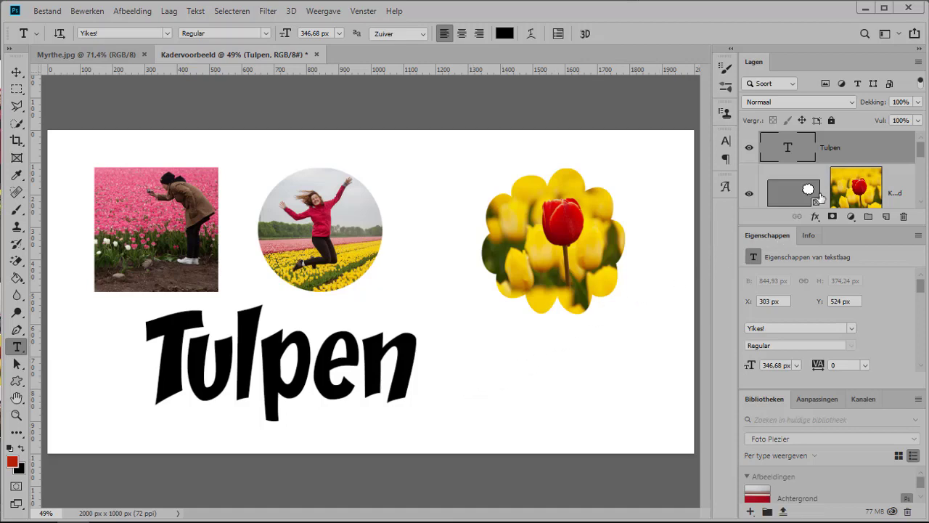
# Step: Convert the Tulpen text into a frame and fill it with the red tulip-field Achtergrond image
pyautogui.rightClick(867, 151)
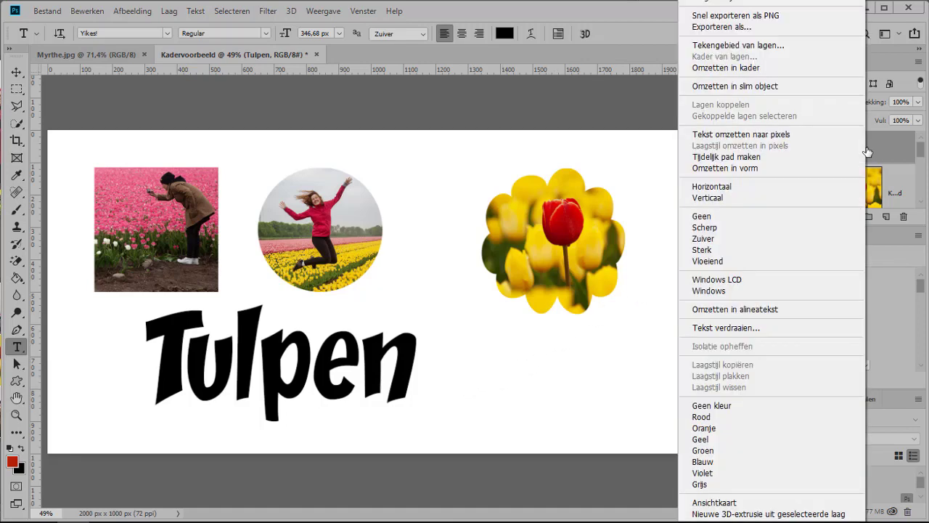
pyautogui.click(780, 68)
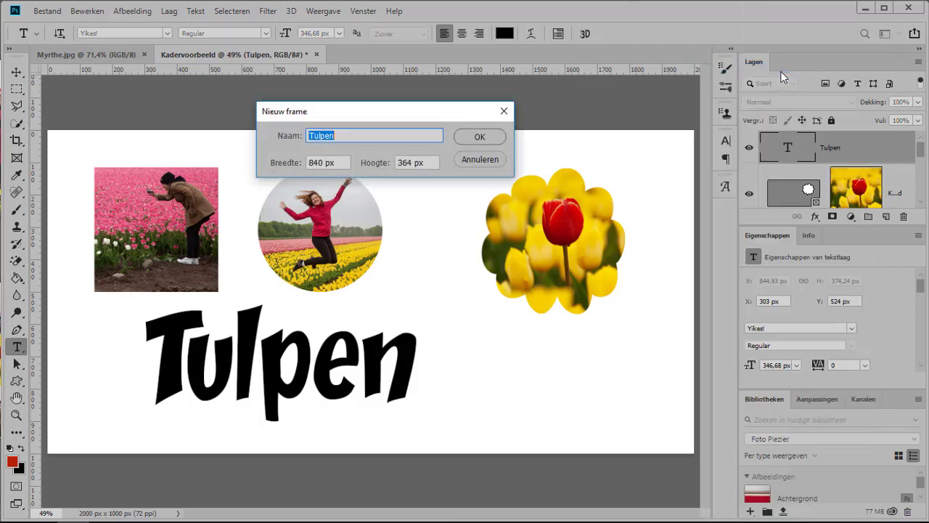
pyautogui.click(471, 140)
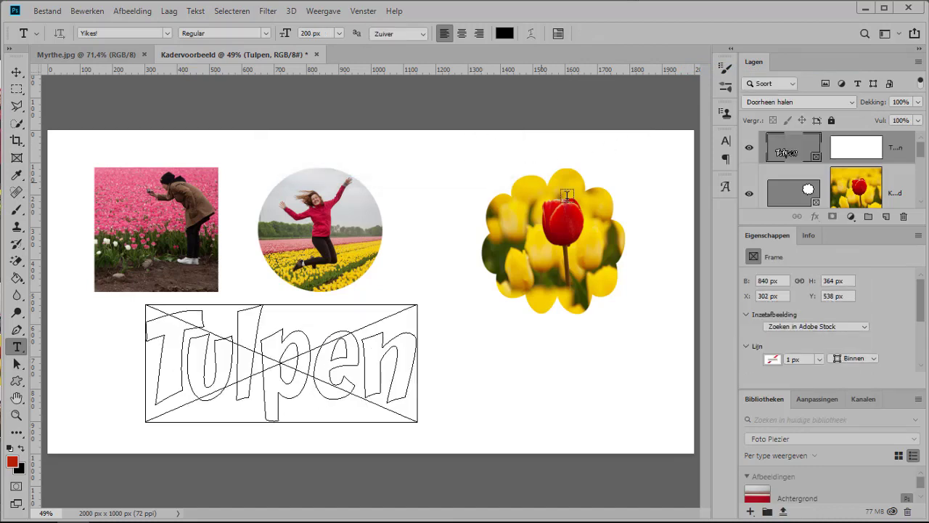
pyautogui.doubleClick(783, 236)
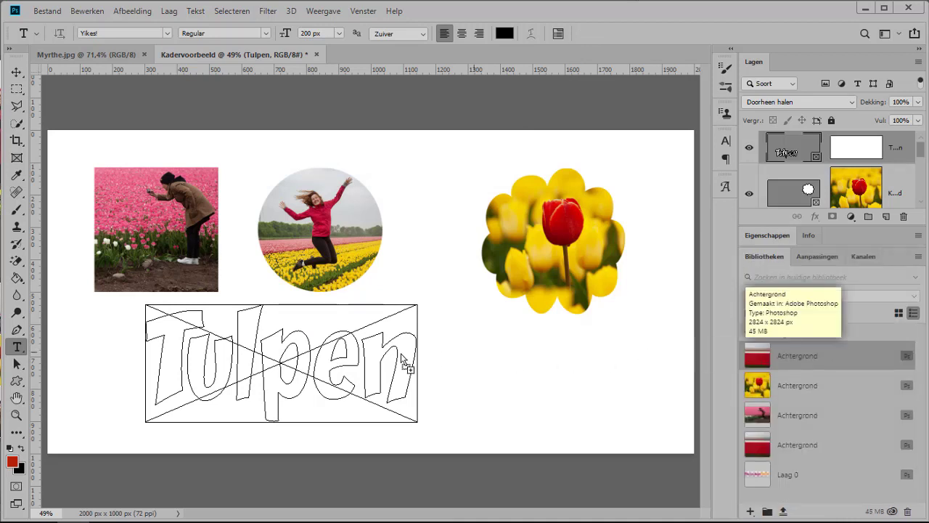
pyautogui.moveTo(763, 354); pyautogui.dragTo(331, 361)
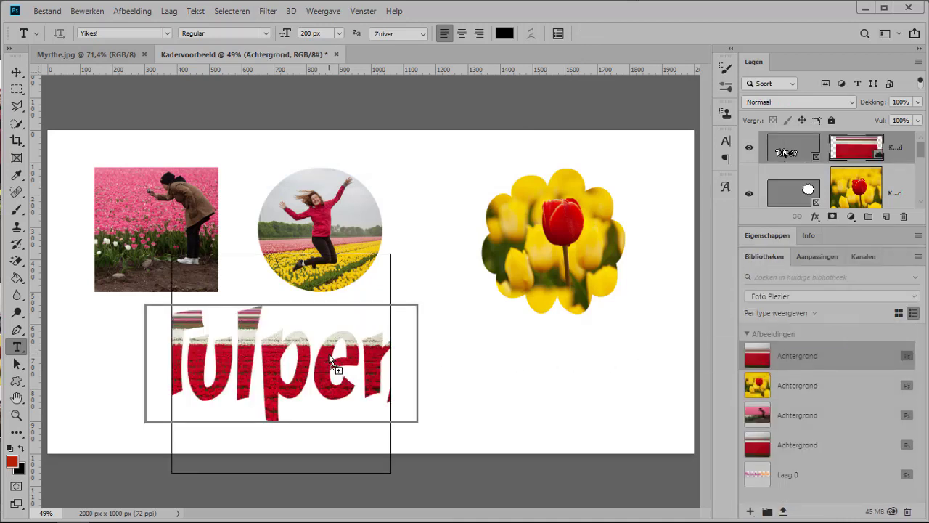
# Step: Scale the tulip-field image up inside the Tulpen frame to cover every letter, then deselect
pyautogui.hotkey('ctrl', 't')
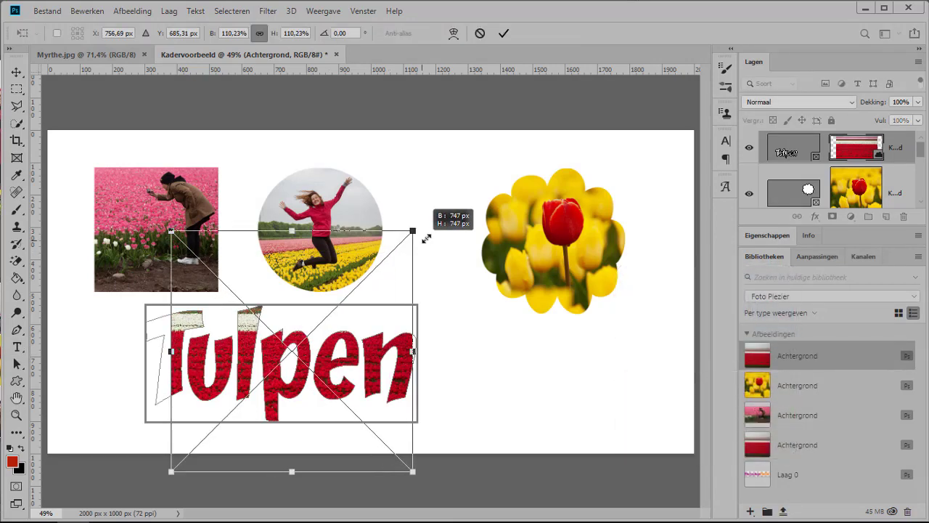
pyautogui.moveTo(399, 249); pyautogui.dragTo(426, 224)
pyautogui.moveTo(170, 223)
pyautogui.mouseDown()
pyautogui.moveTo(145, 202)
pyautogui.moveTo(143, 211)
pyautogui.mouseUp()
pyautogui.moveTo(244, 355); pyautogui.dragTo(245, 370)
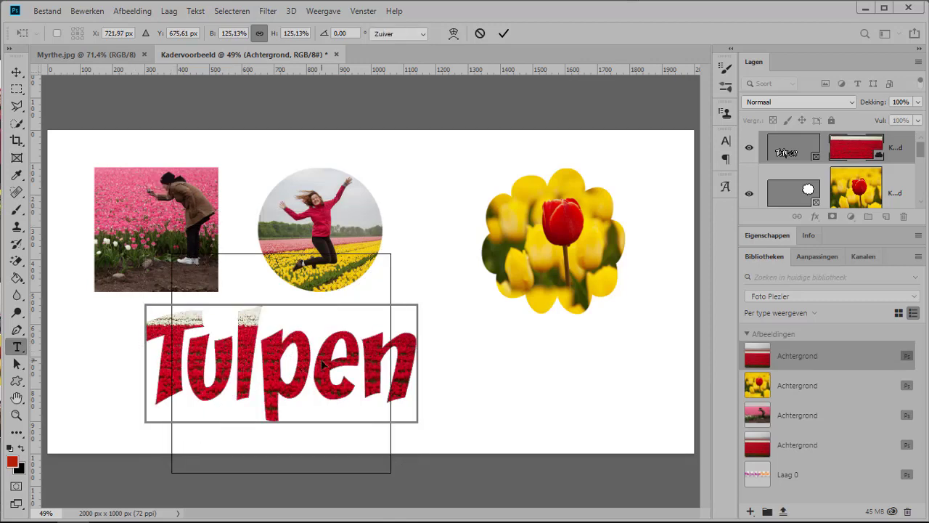
pyautogui.press('Return')
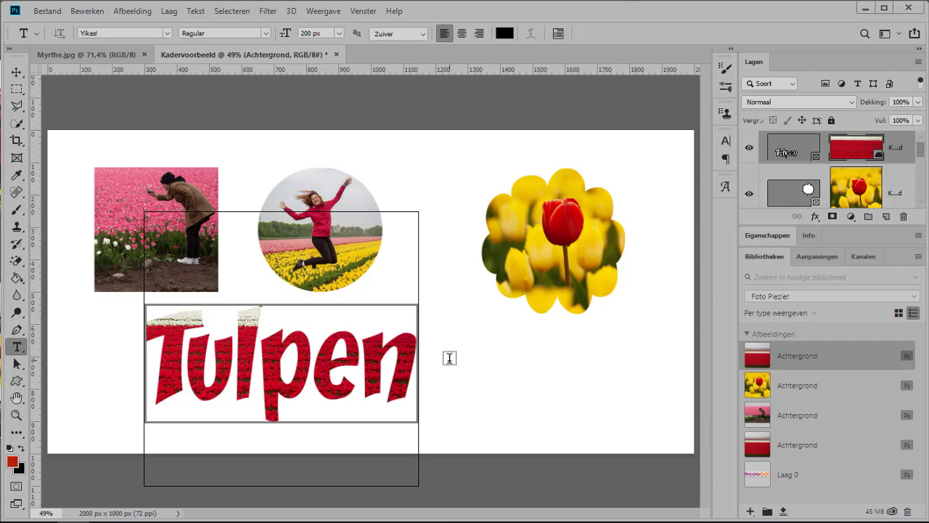
pyautogui.click(16, 72)
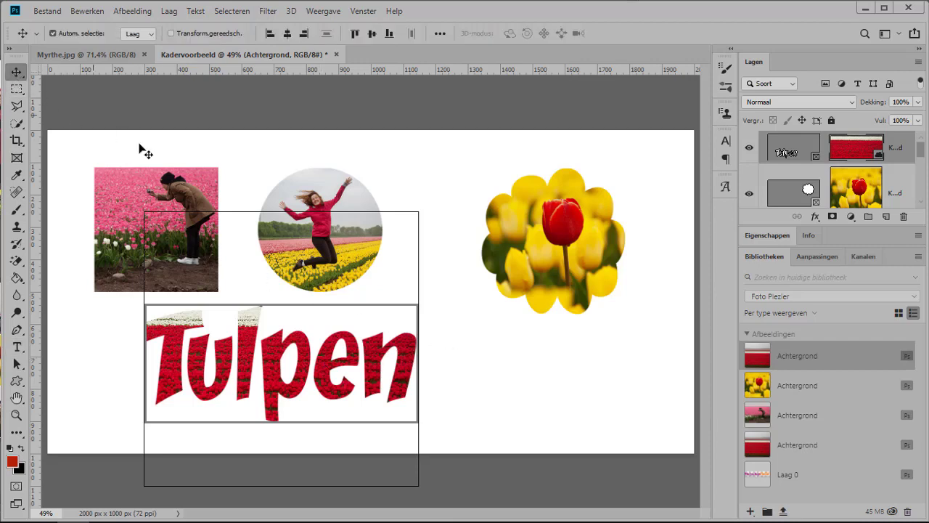
pyautogui.click(457, 365)
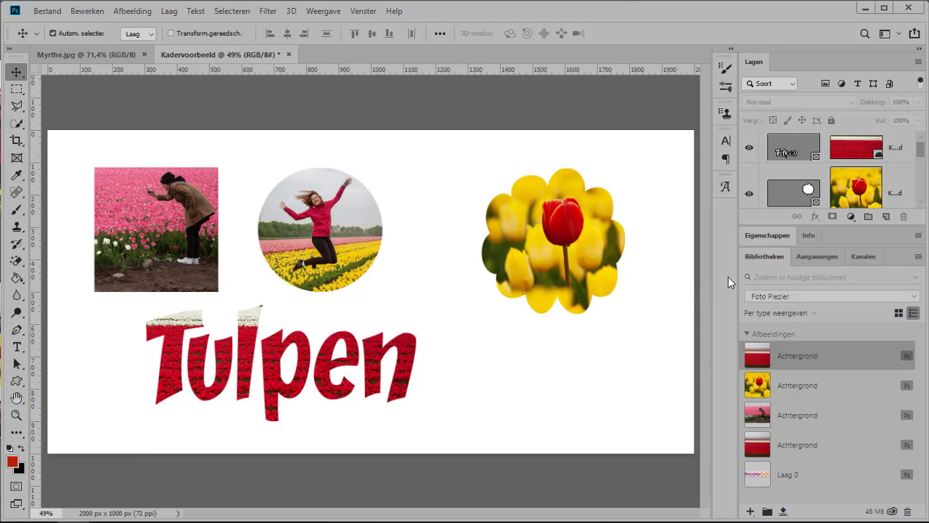
pyautogui.doubleClick(757, 259)
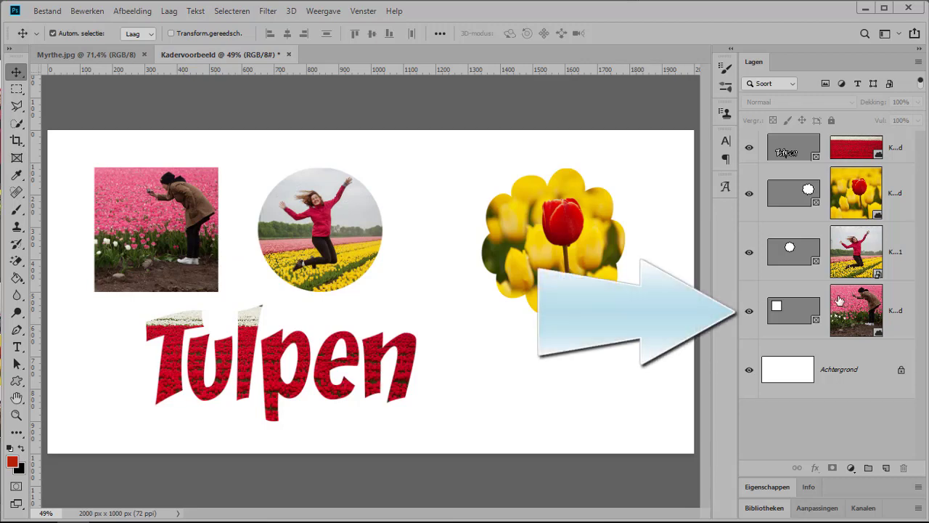
pyautogui.doubleClick(902, 299)
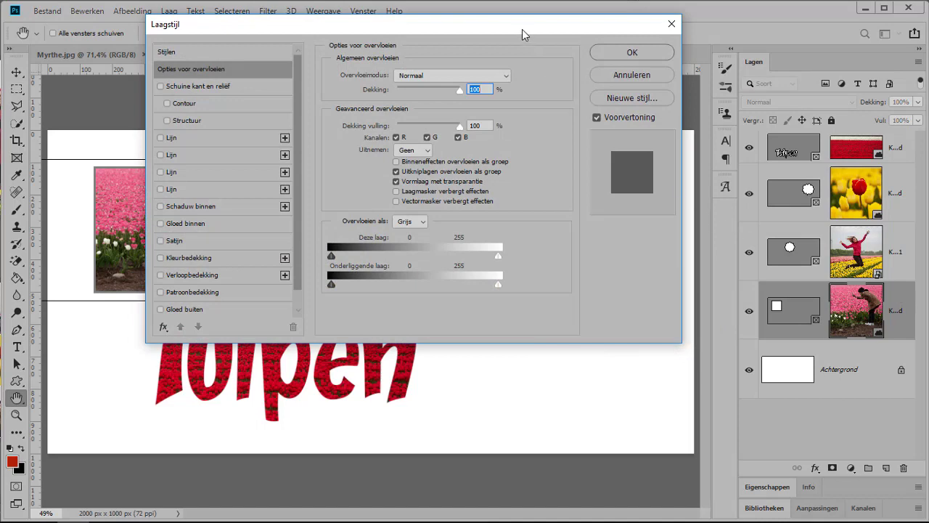
pyautogui.moveTo(522, 29)
pyautogui.mouseDown()
pyautogui.moveTo(593, 77)
pyautogui.moveTo(666, 92)
pyautogui.mouseUp()
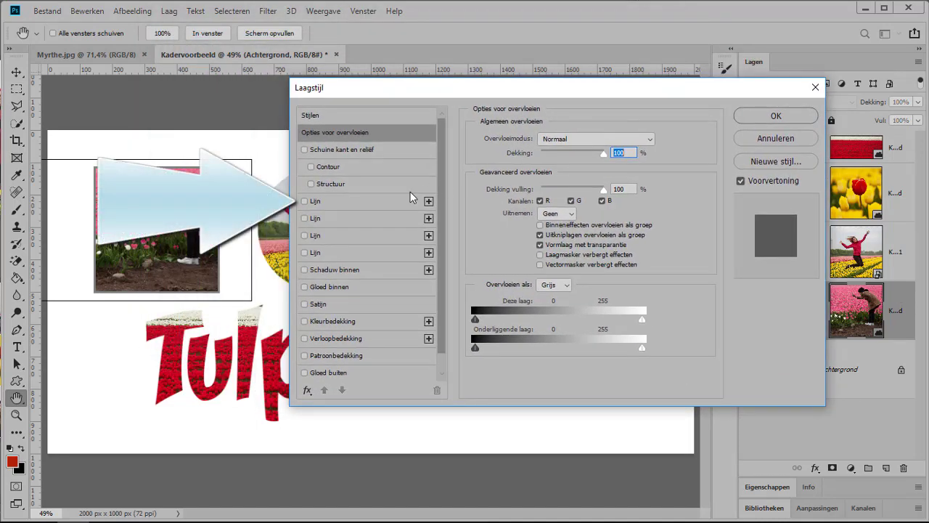
pyautogui.click(355, 201)
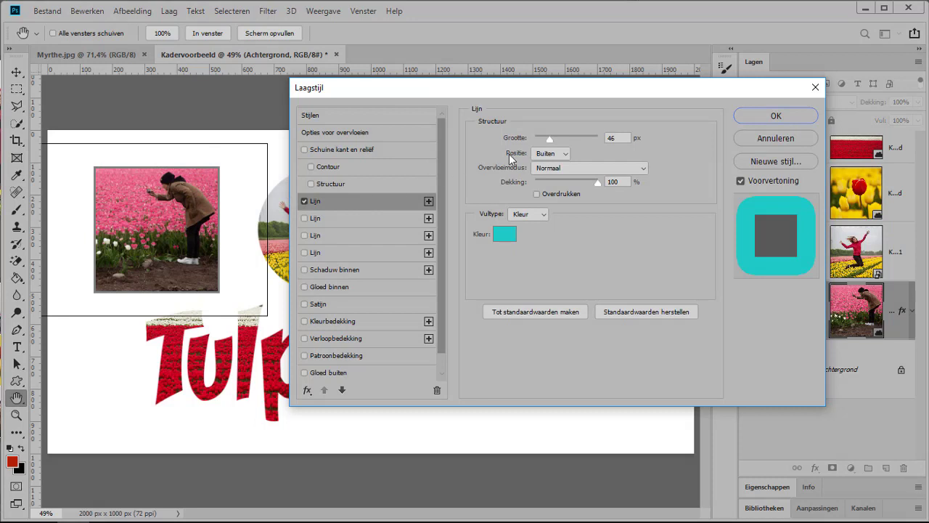
pyautogui.moveTo(548, 138)
pyautogui.mouseDown()
pyautogui.moveTo(564, 139)
pyautogui.moveTo(551, 139)
pyautogui.mouseUp()
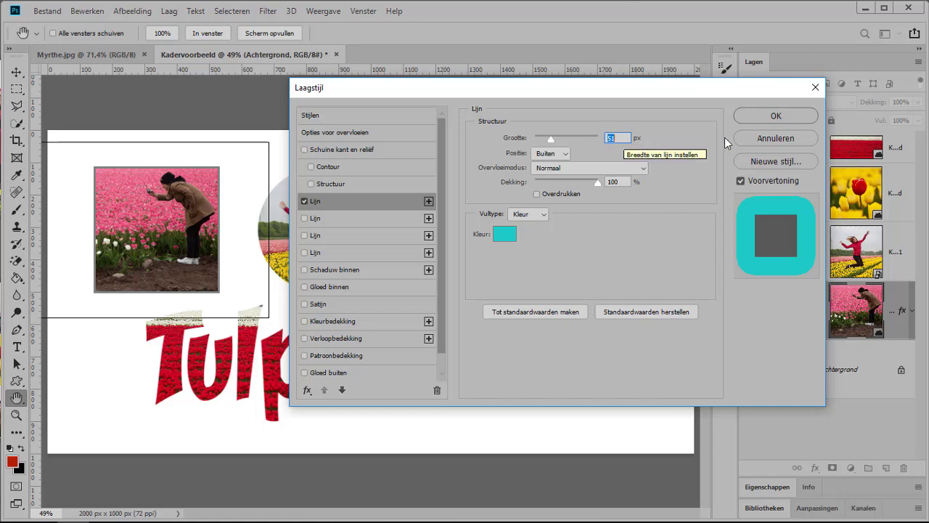
pyautogui.click(751, 140)
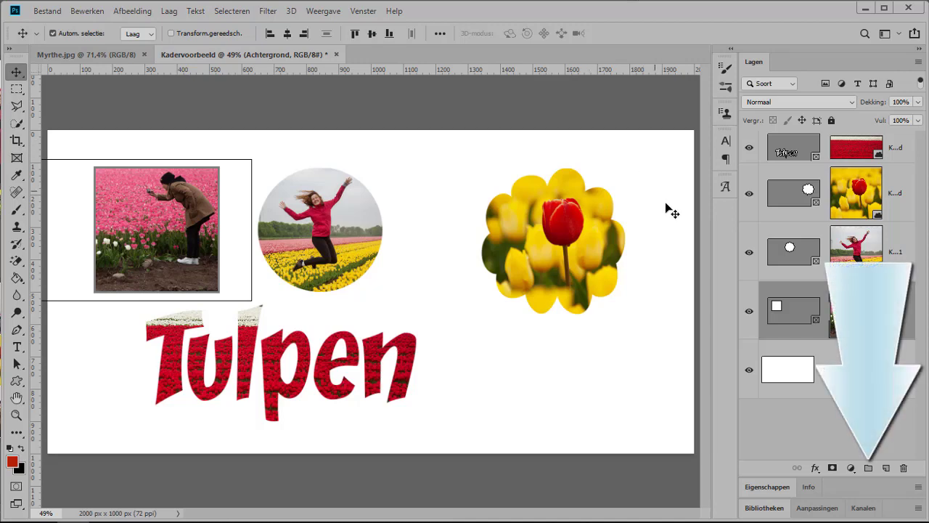
# Step: Put the square photo in a new Groep 1 and give the group a 10 px white Stroke
pyautogui.click(868, 468)
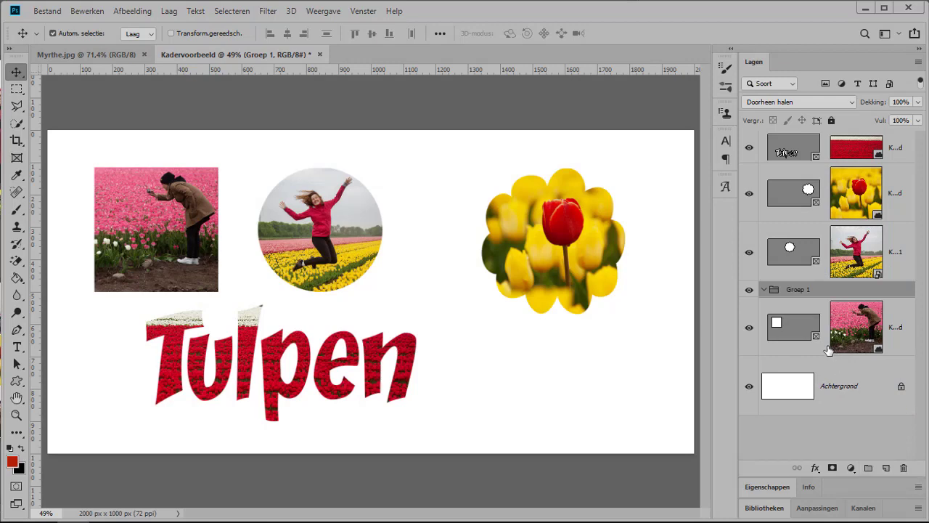
pyautogui.moveTo(826, 349); pyautogui.dragTo(818, 293)
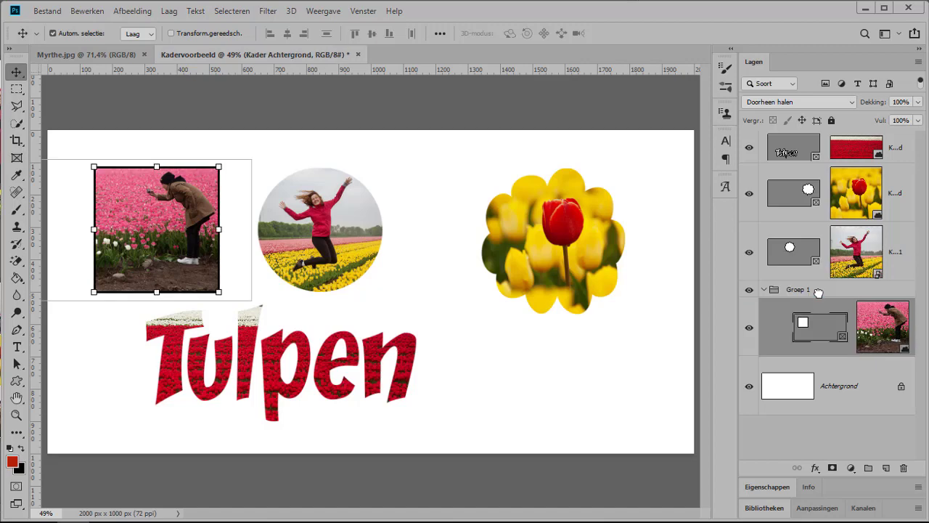
pyautogui.doubleClick(821, 291)
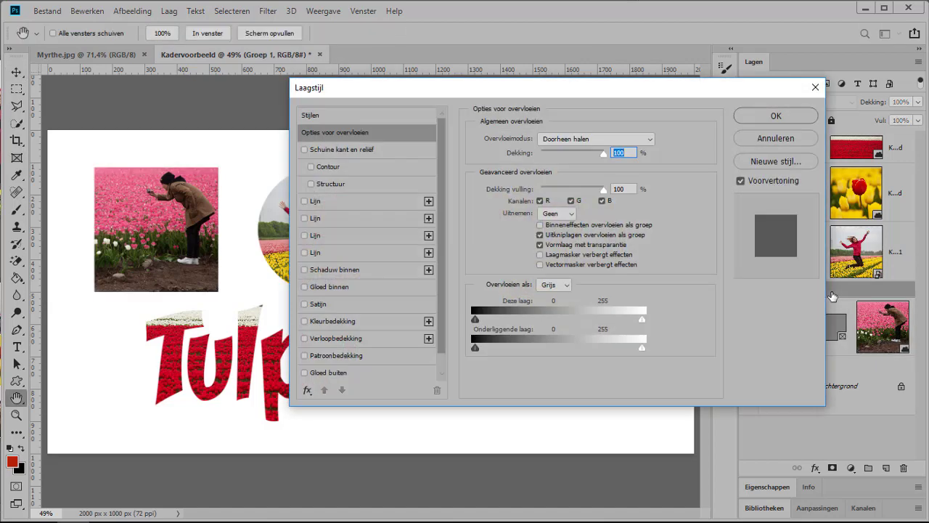
pyautogui.click(332, 200)
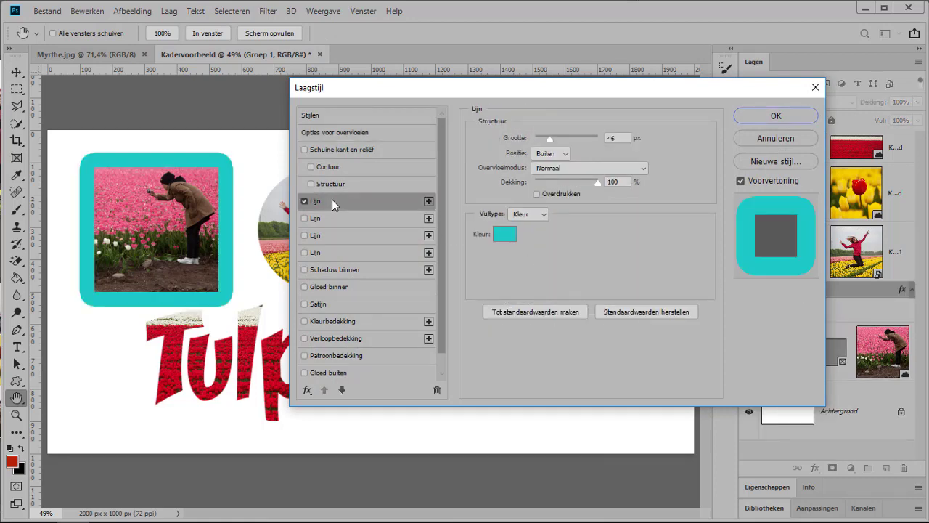
pyautogui.click(508, 240)
pyautogui.moveTo(483, 277); pyautogui.dragTo(464, 272)
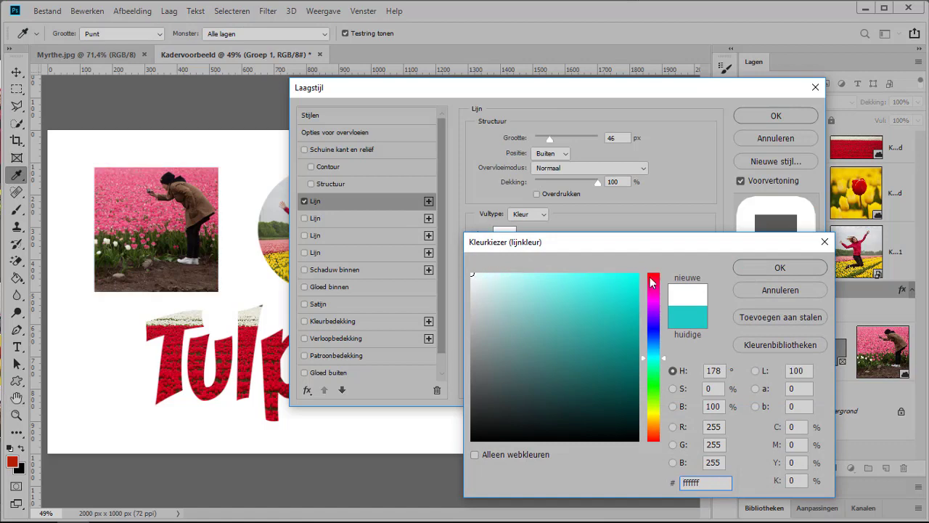
pyautogui.click(764, 270)
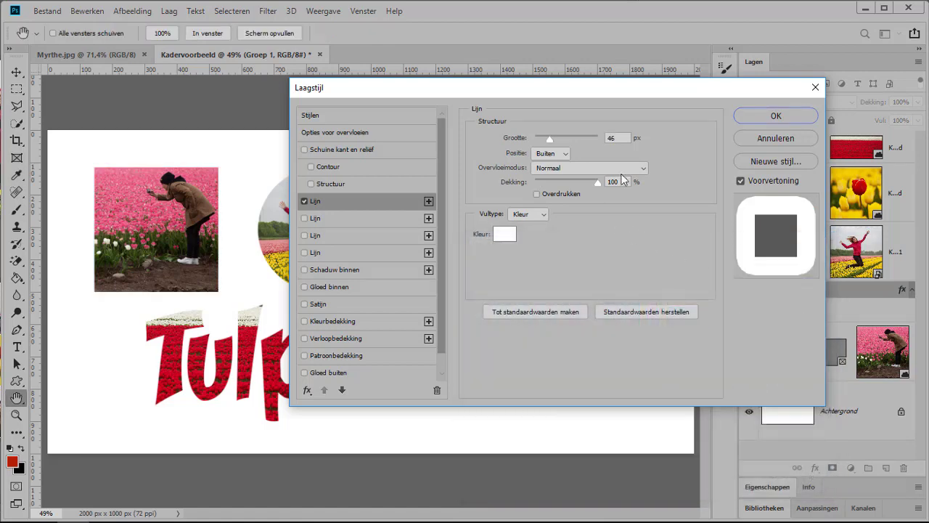
pyautogui.click(617, 138)
pyautogui.write('10')
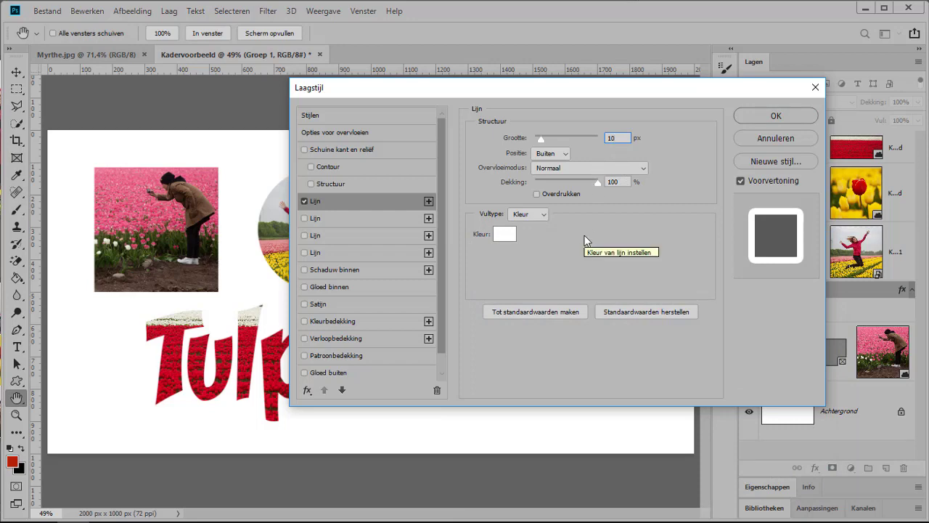
# Step: Add a second 13 px black Stroke to Groep 1
pyautogui.click(332, 218)
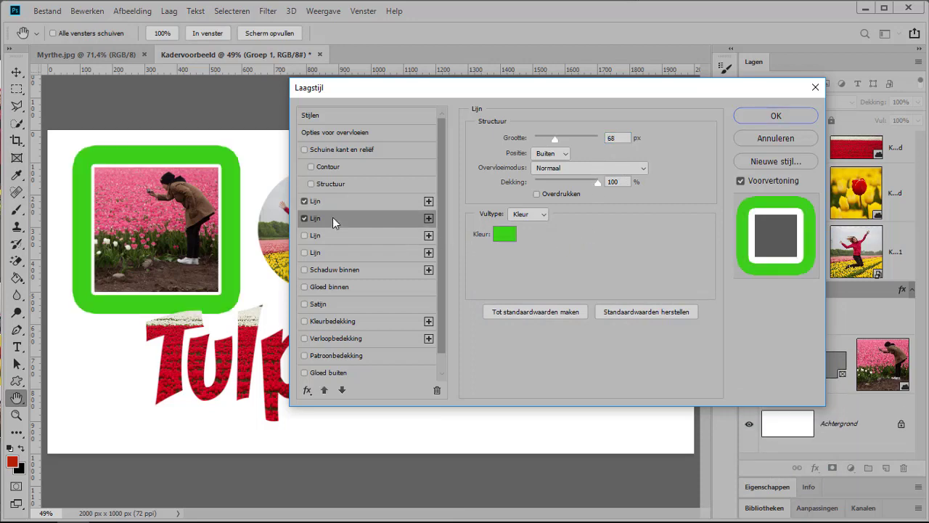
pyautogui.click(499, 236)
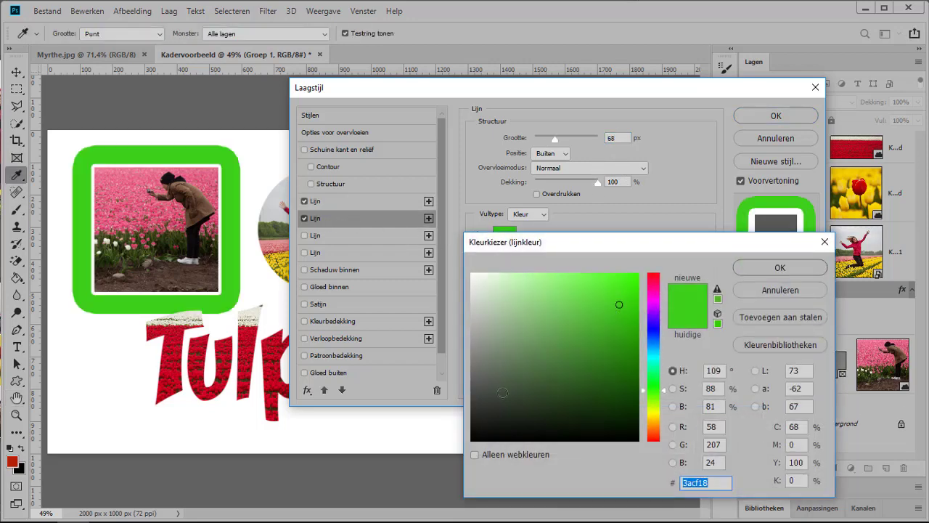
pyautogui.click(473, 439)
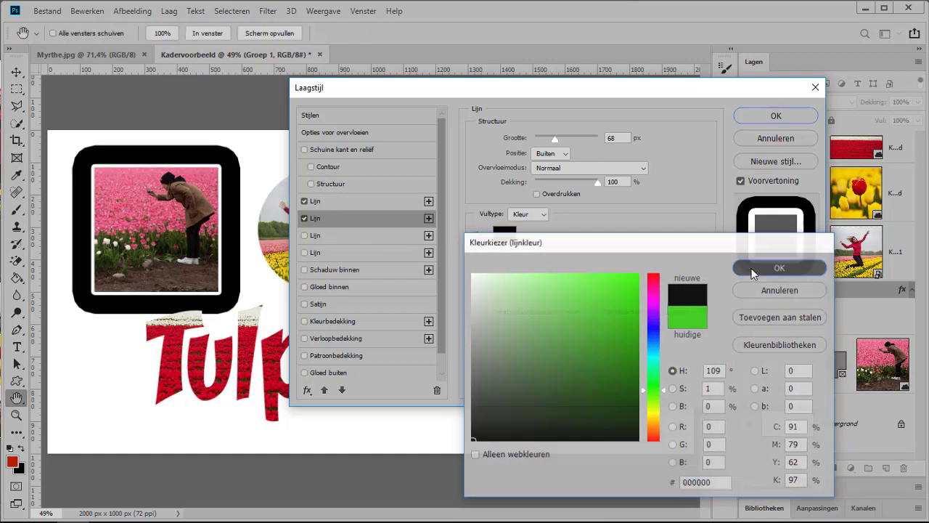
pyautogui.click(774, 267)
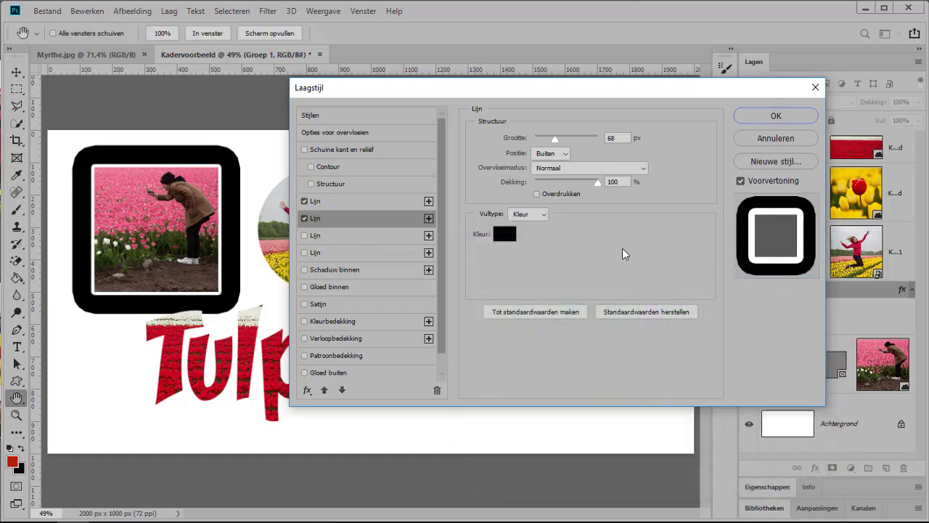
pyautogui.doubleClick(619, 138)
pyautogui.write('13')
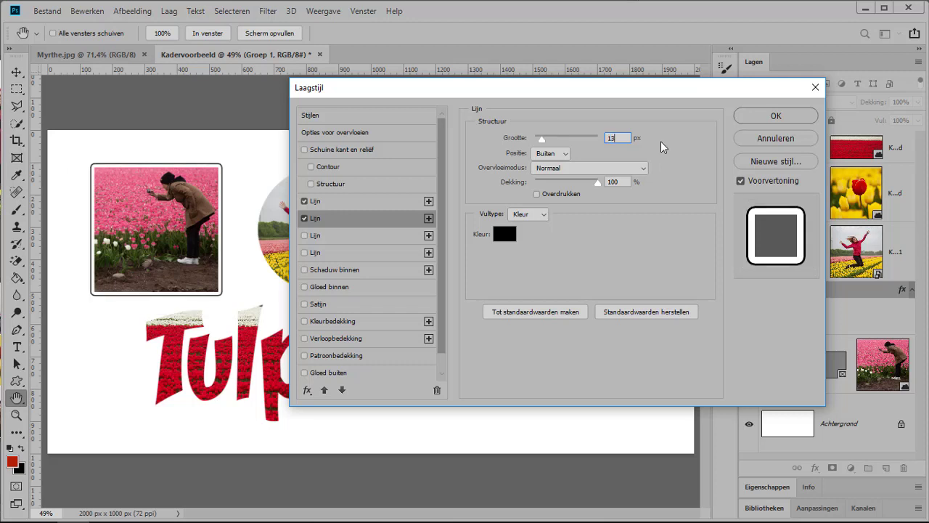
# Step: Add a Drop Shadow with size 32 and 11% opacity, tuning angle, distance and spread
pyautogui.moveTo(442, 317); pyautogui.dragTo(438, 340)
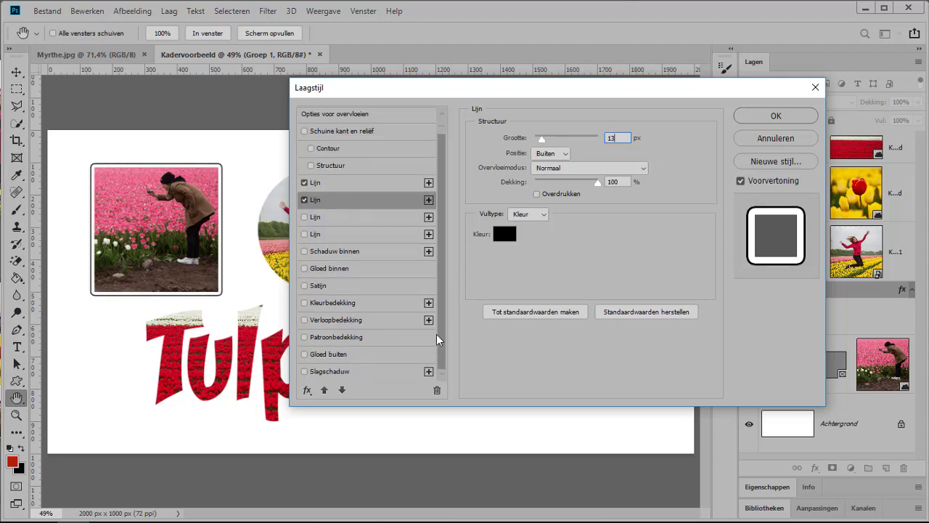
pyautogui.click(330, 371)
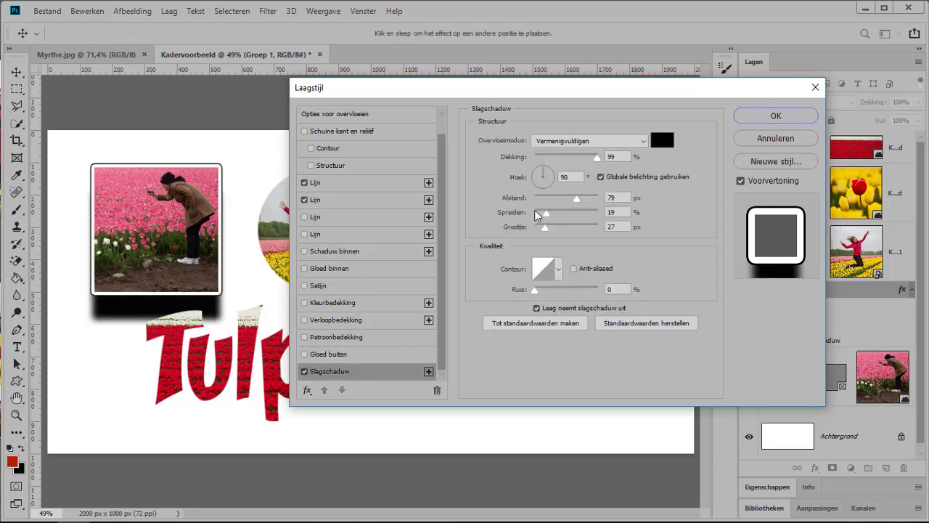
pyautogui.moveTo(545, 228); pyautogui.dragTo(546, 229)
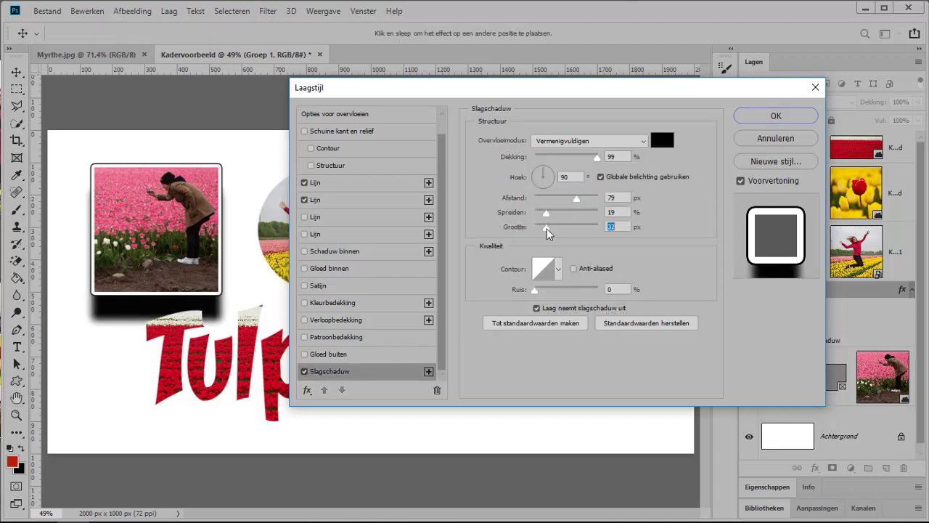
pyautogui.moveTo(597, 156); pyautogui.dragTo(554, 158)
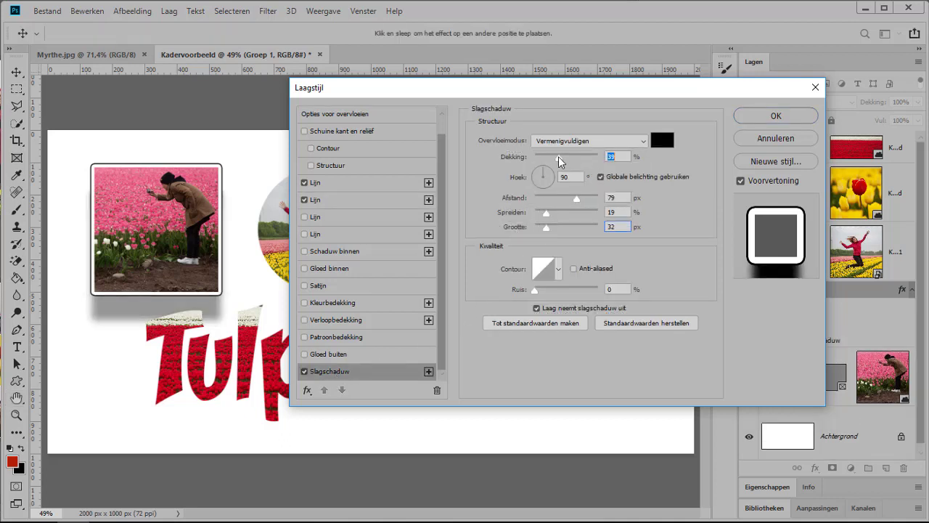
pyautogui.moveTo(218, 311); pyautogui.dragTo(250, 303)
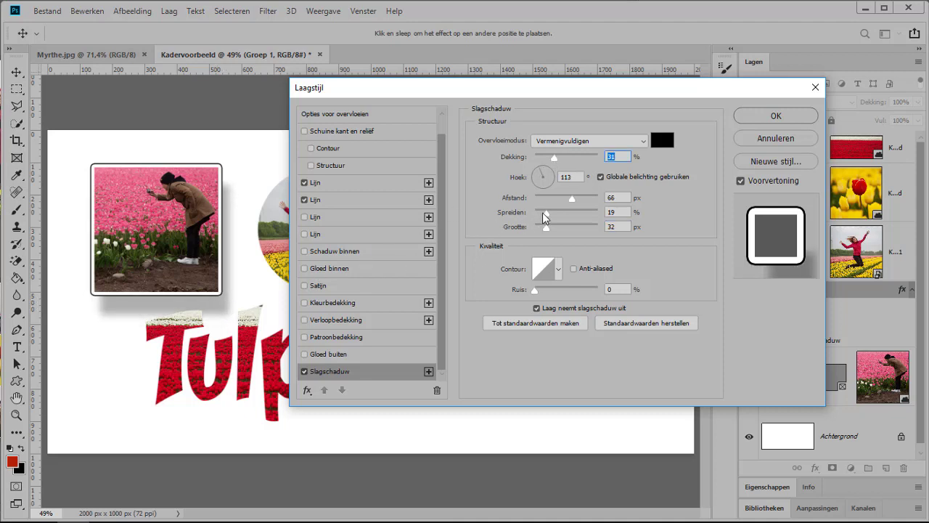
pyautogui.moveTo(545, 213); pyautogui.dragTo(556, 212)
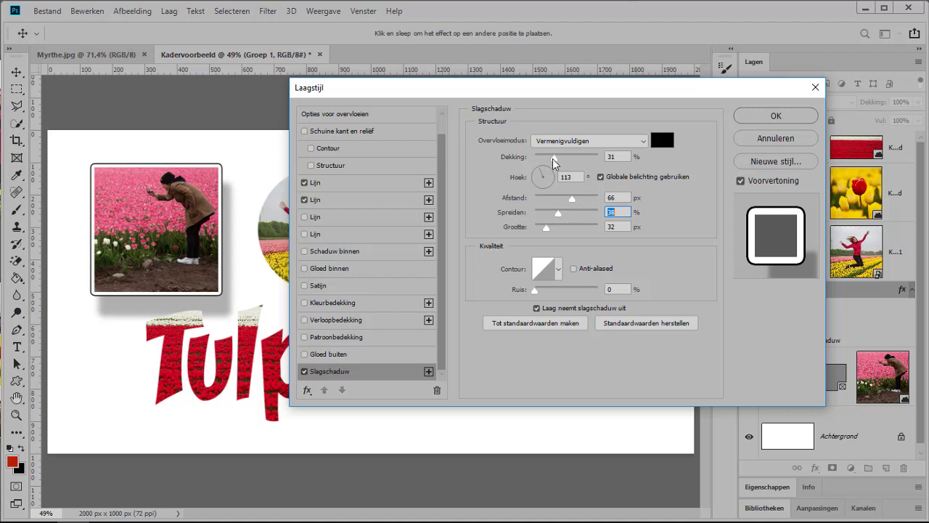
pyautogui.moveTo(553, 158); pyautogui.dragTo(541, 157)
pyautogui.moveTo(557, 212)
pyautogui.mouseDown()
pyautogui.moveTo(545, 212)
pyautogui.moveTo(572, 199)
pyautogui.mouseUp()
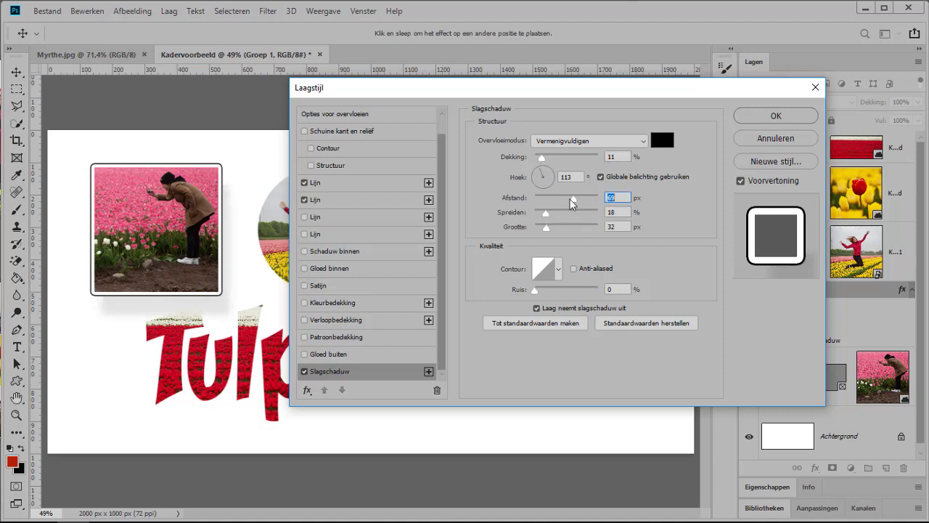
pyautogui.click(771, 116)
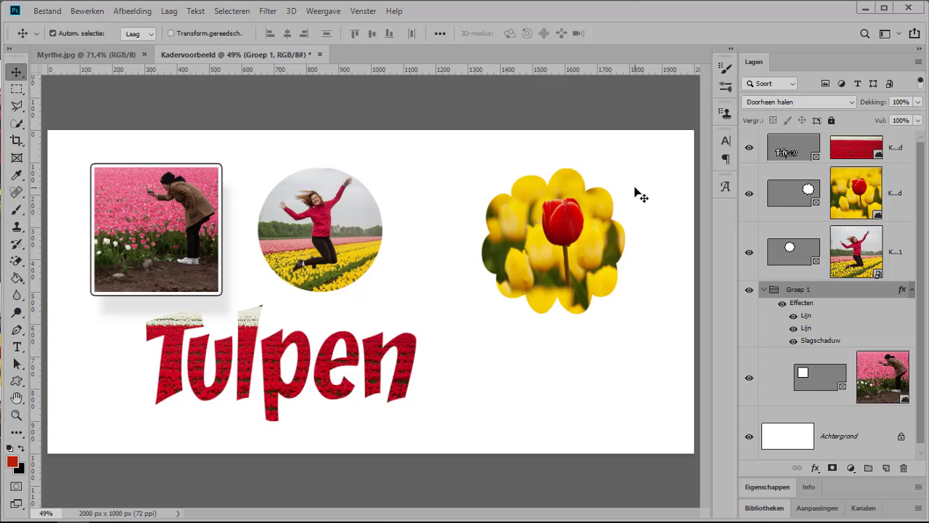
# Step: Move the Tulpen, cloud and circle photo layers together into Groep 1
pyautogui.click(909, 160)
pyautogui.keyDown('ctrl'); pyautogui.click(908, 192); pyautogui.keyUp('ctrl')
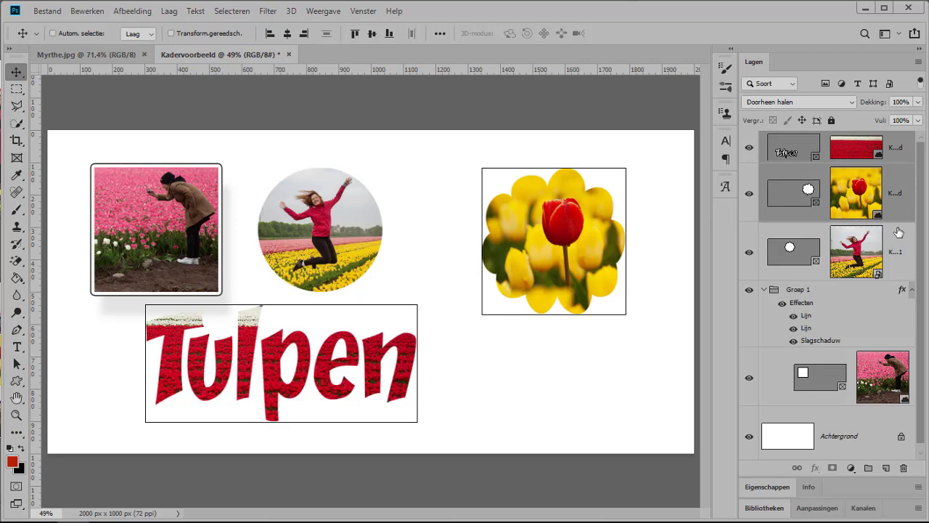
pyautogui.keyDown('ctrl'); pyautogui.click(898, 234); pyautogui.keyUp('ctrl')
pyautogui.moveTo(892, 189); pyautogui.dragTo(860, 314)
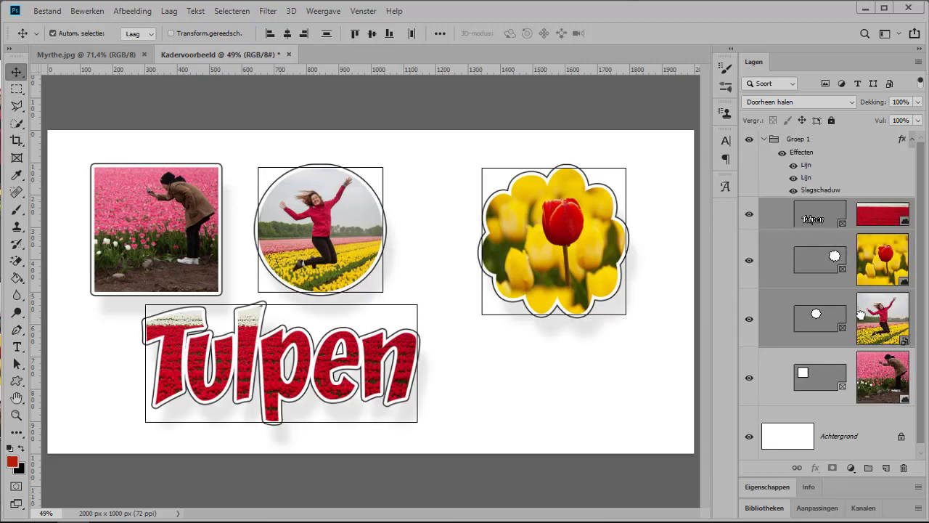
pyautogui.click(655, 346)
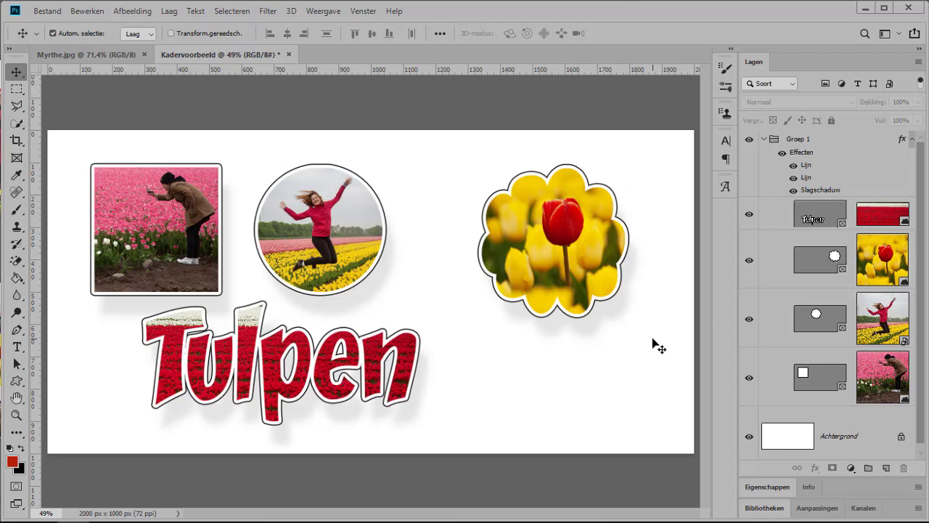
# Step: Recolour Groep 1's 13 px outer Stroke to dark red 970016 sampled from the Tulpen letters
pyautogui.click(807, 179)
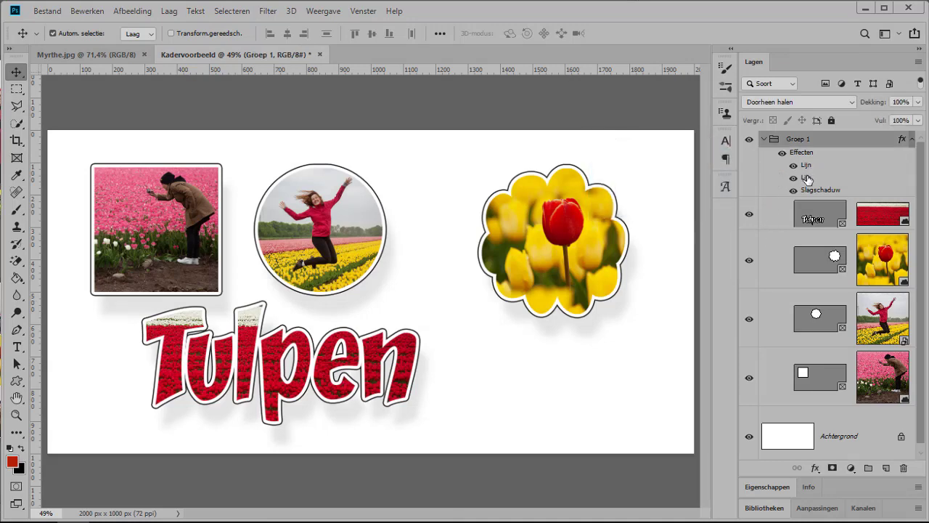
pyautogui.doubleClick(806, 178)
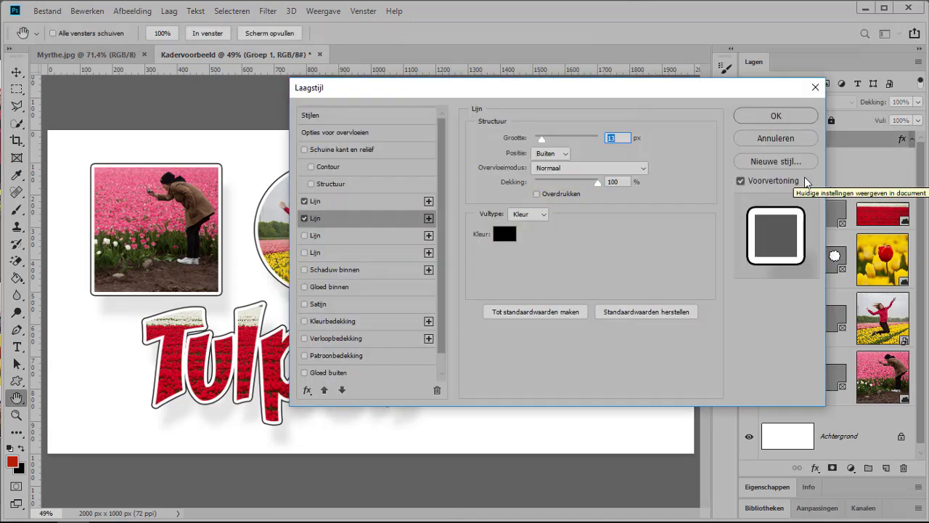
pyautogui.click(506, 234)
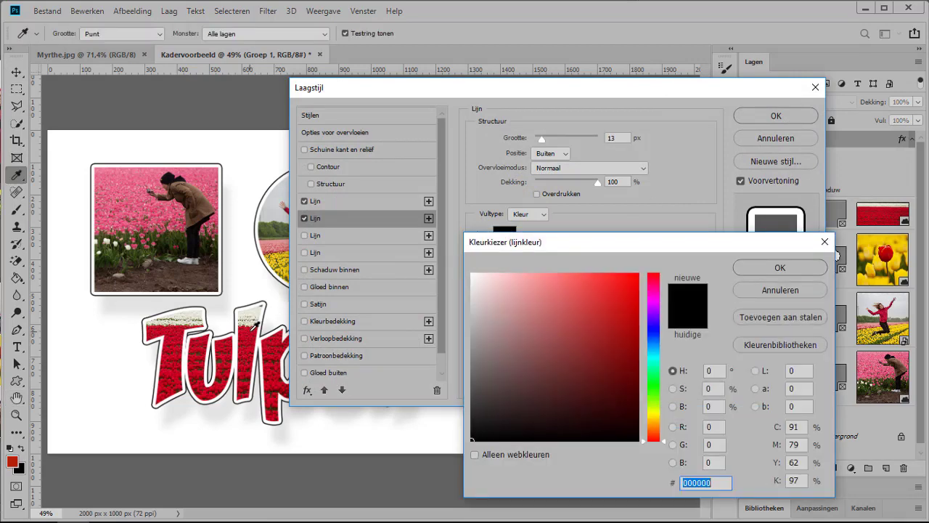
pyautogui.click(279, 323)
pyautogui.click(760, 267)
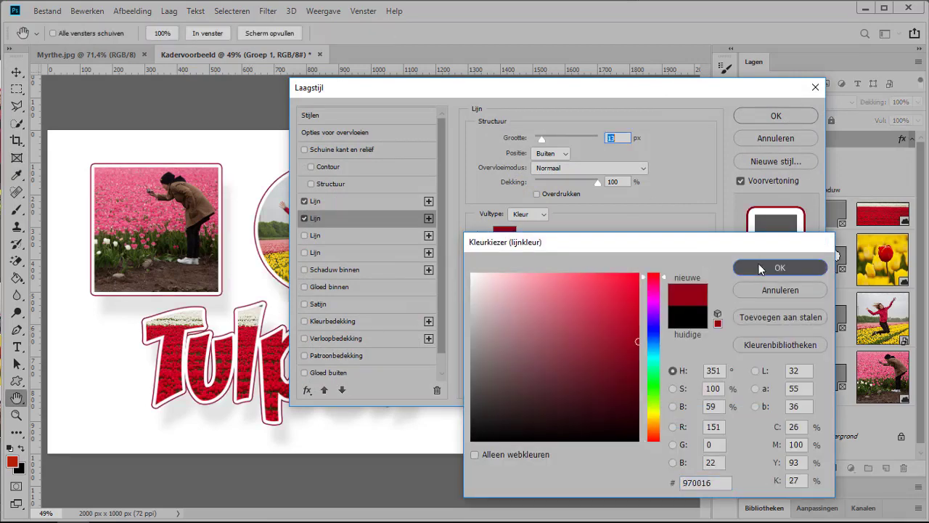
pyautogui.click(758, 113)
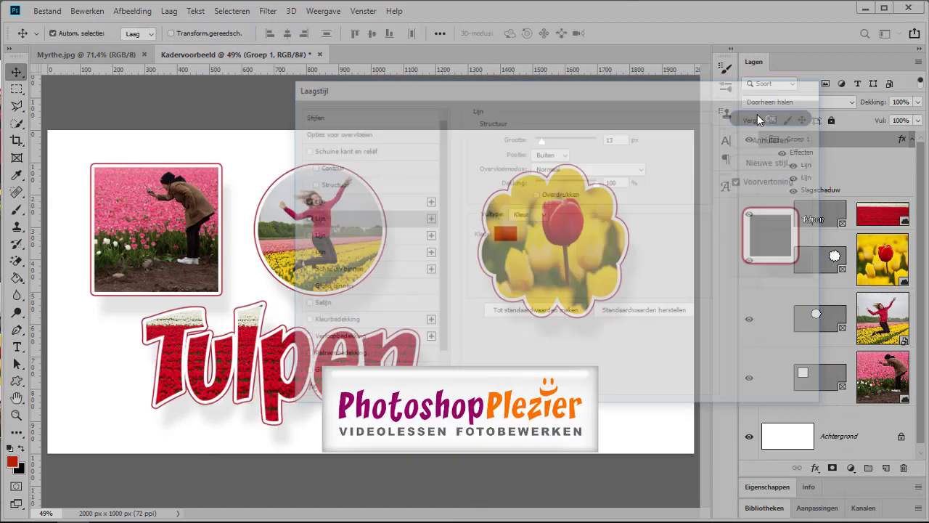